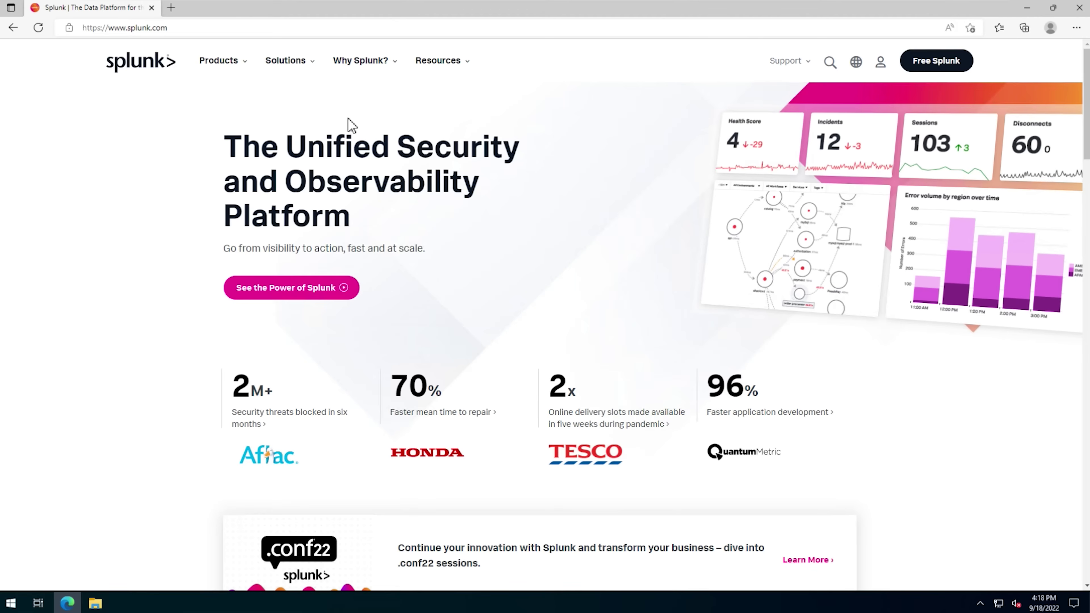
# - Download the 64-bit Splunk Enterprise 9.0.1 Windows .msi from the free trial page and run it
pyautogui.click(223, 63)
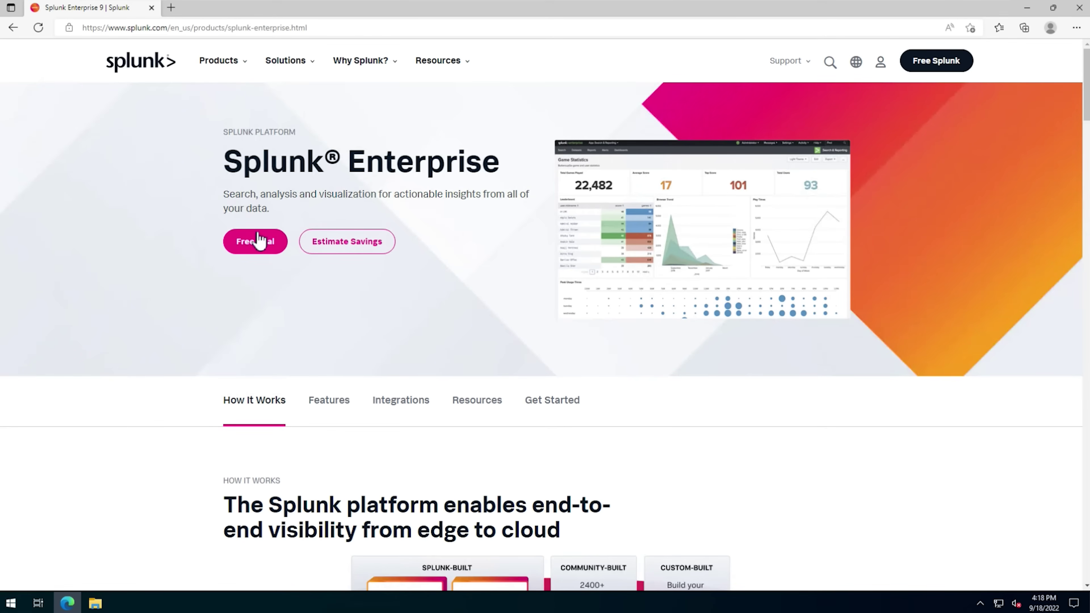
pyautogui.click(259, 248)
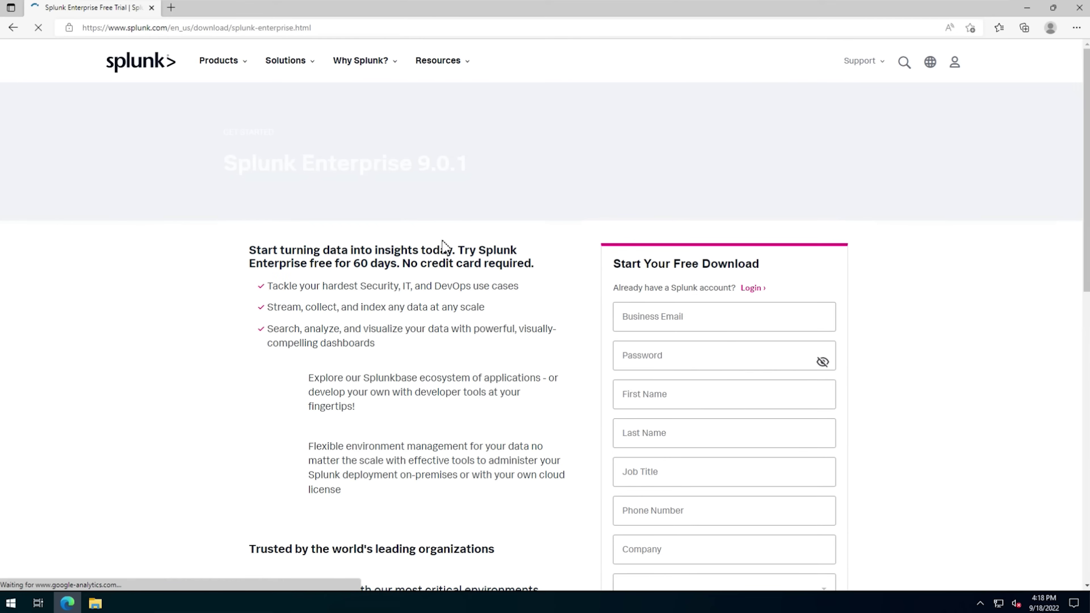
pyautogui.scroll(-3, 938, 285)
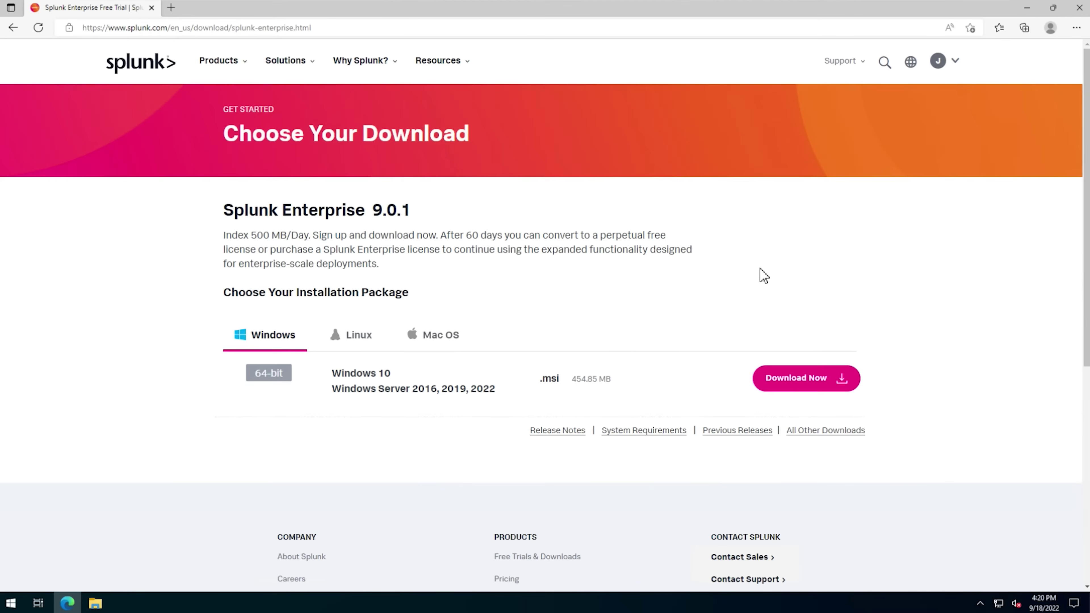
pyautogui.click(811, 383)
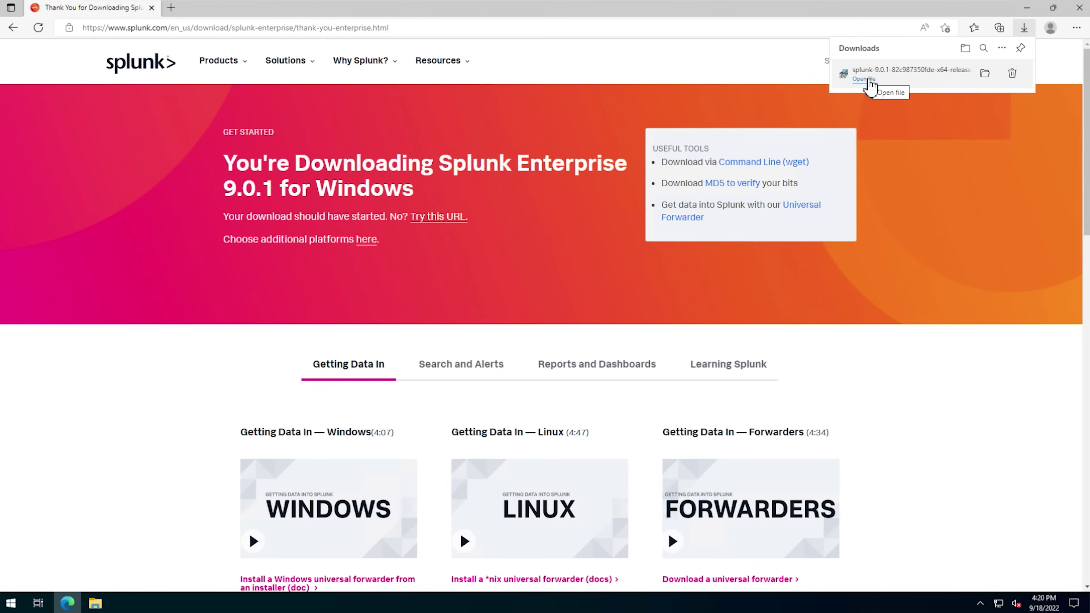
pyautogui.click(864, 79)
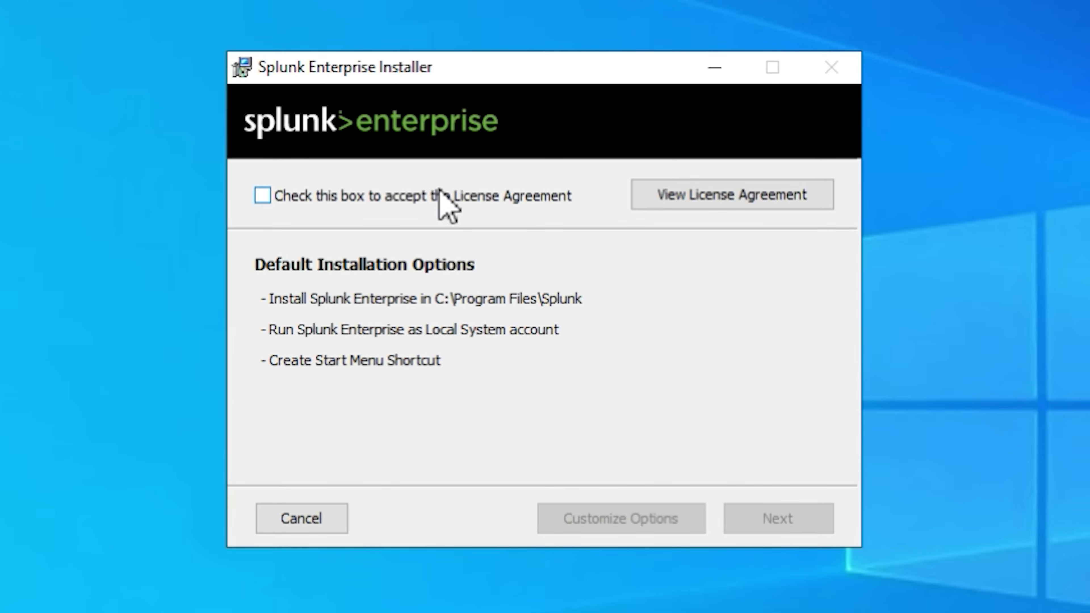
# - Accept the license and create administrator account 'admin' with a password. Install with default options and finish
pyautogui.click(379, 195)
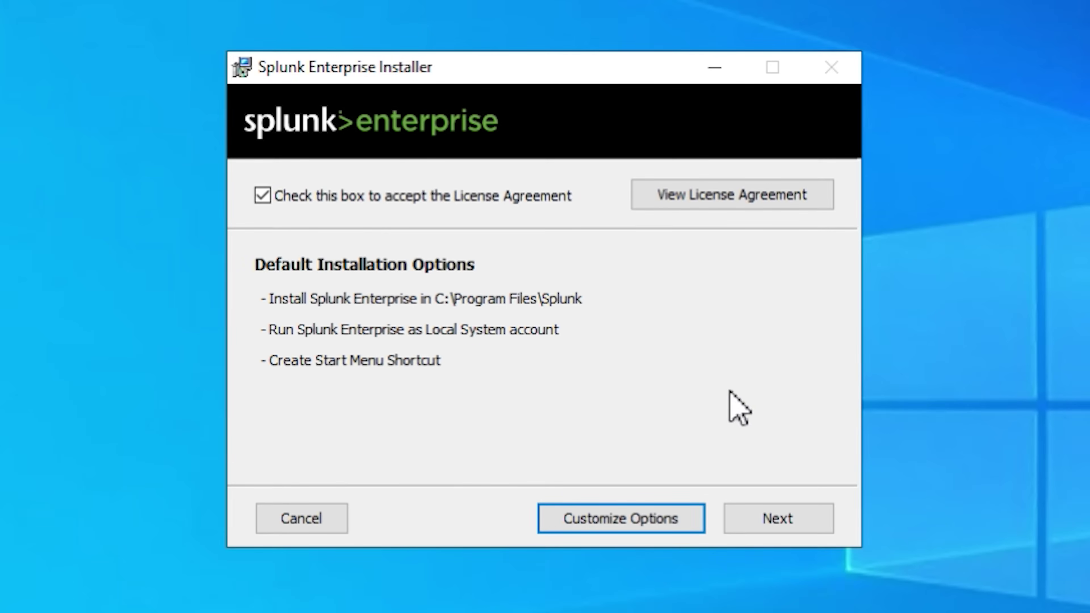
pyautogui.click(778, 520)
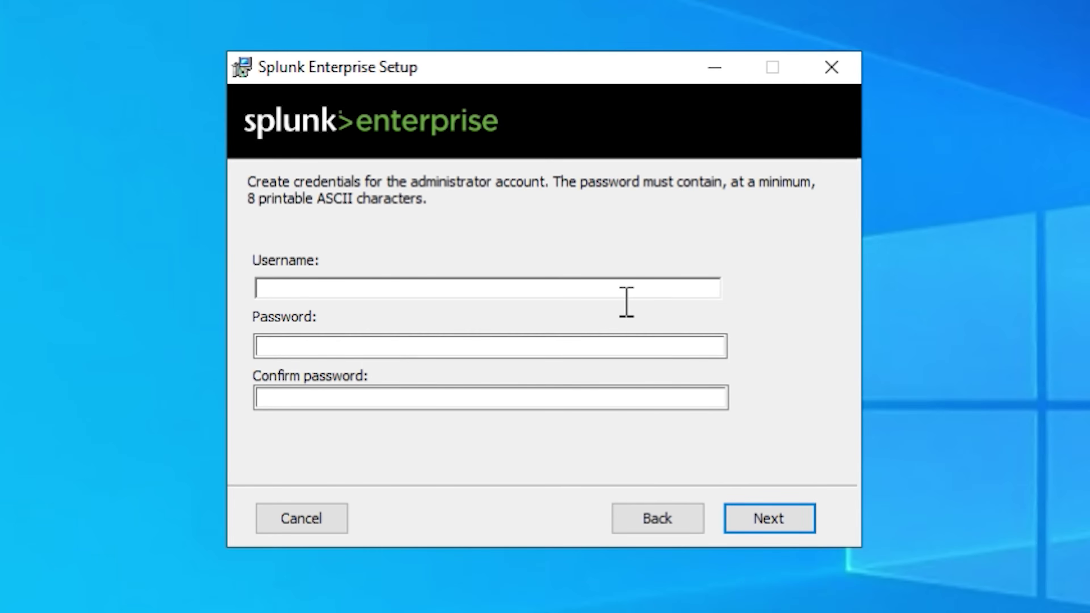
pyautogui.write('admin')
pyautogui.press('Tab')
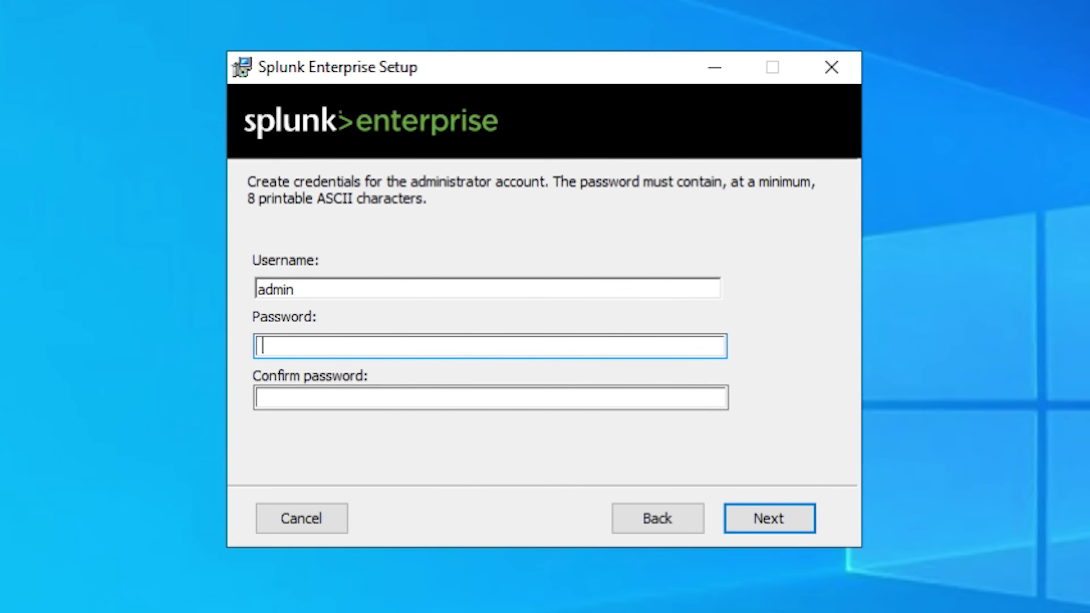
pyautogui.write('•••••••••')
pyautogui.press('Tab')
pyautogui.write('•••••••••')
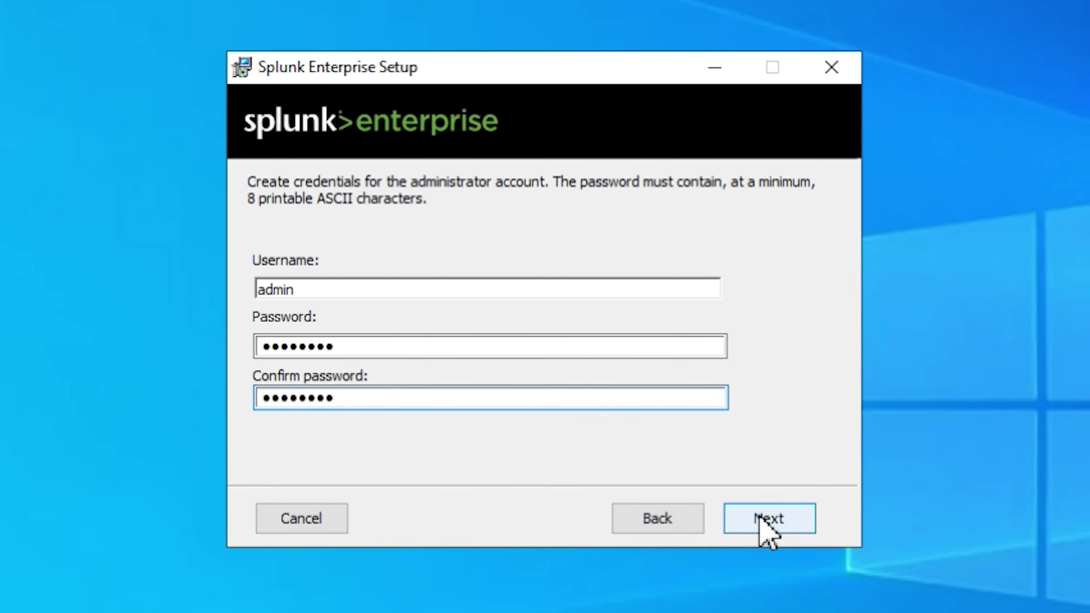
pyautogui.click(763, 520)
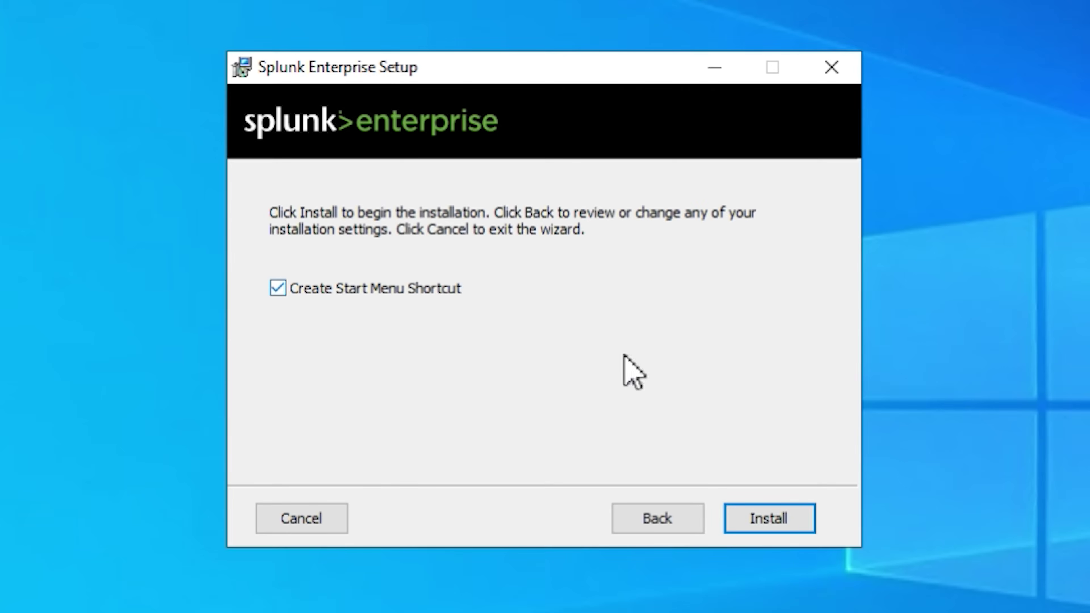
pyautogui.click(772, 517)
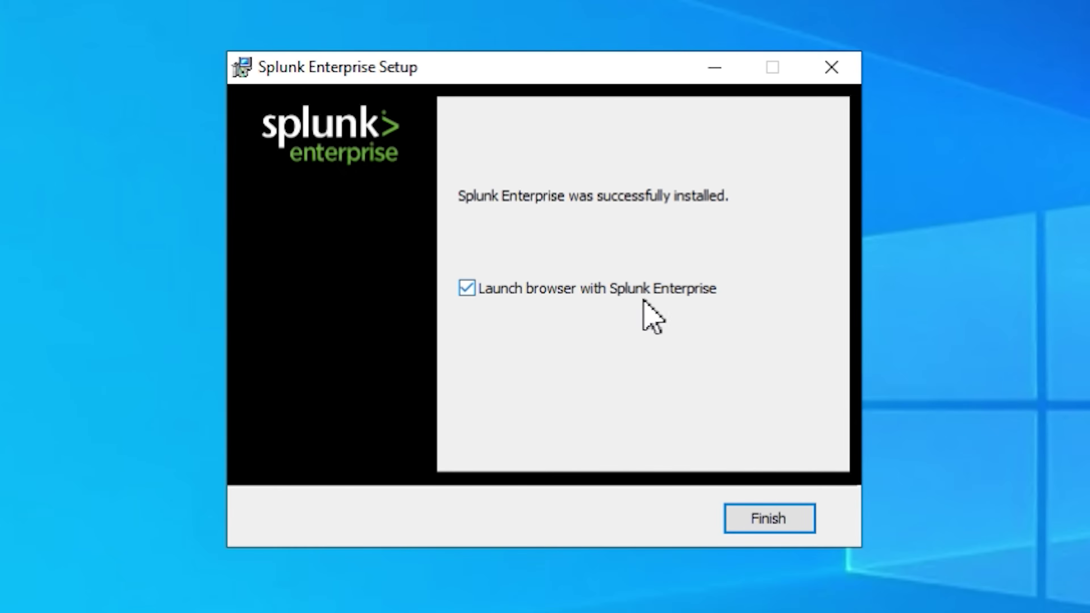
pyautogui.click(769, 519)
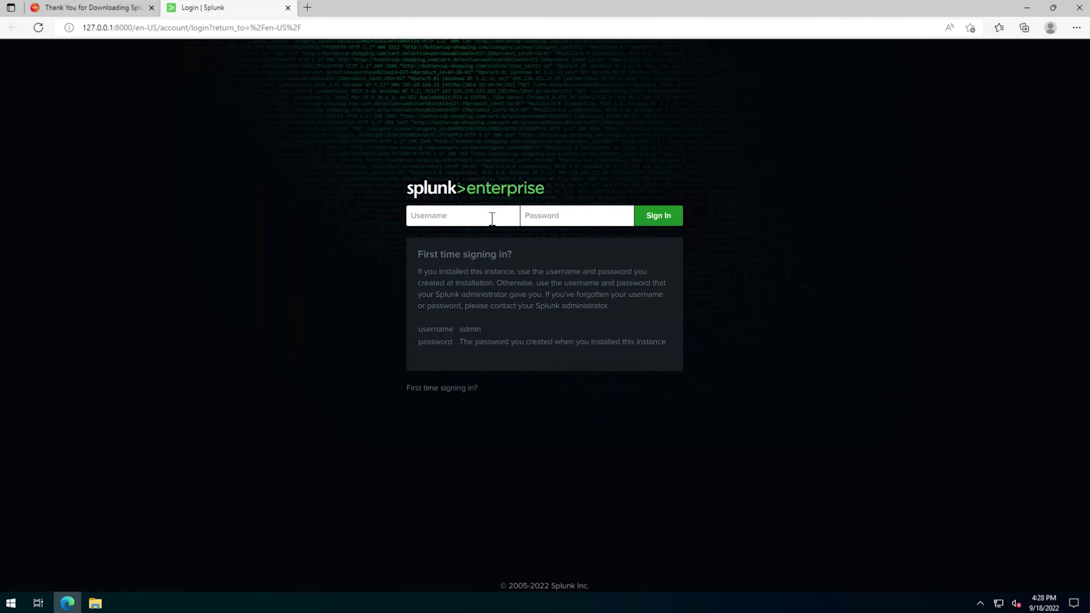
# - Enter the admin username on the Splunk login page to sign in
pyautogui.write('ad')
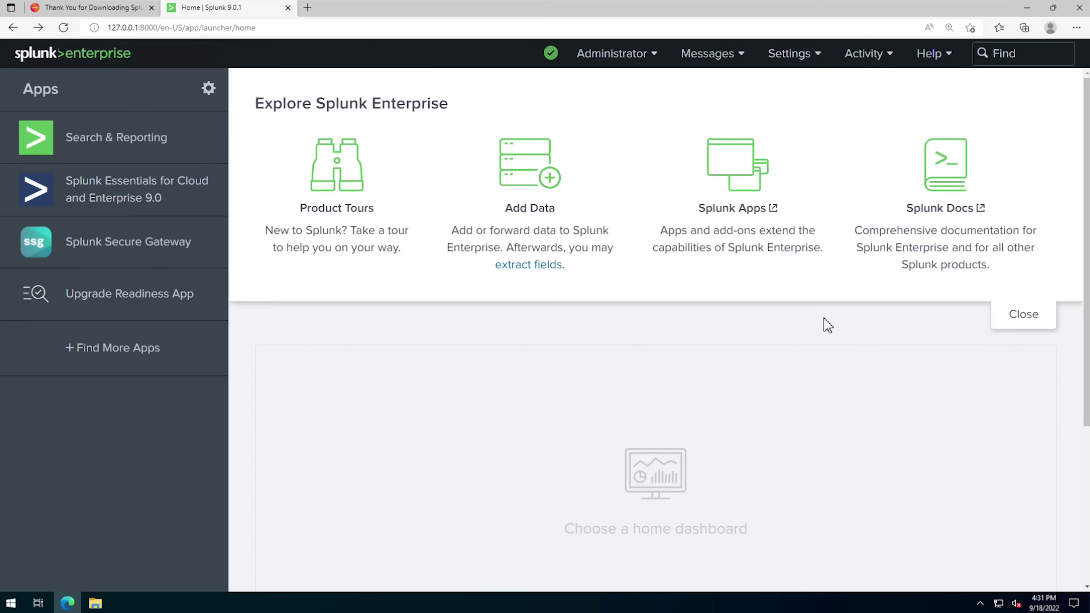
# - Enable local event log collection of the Application, Security and System logs and save
pyautogui.click(803, 58)
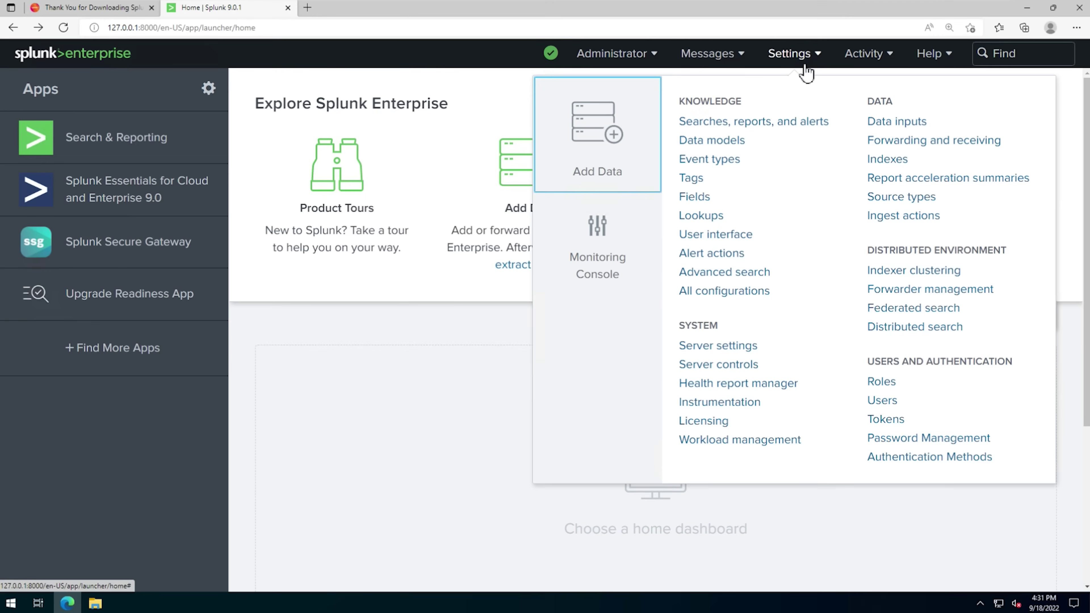
pyautogui.click(895, 126)
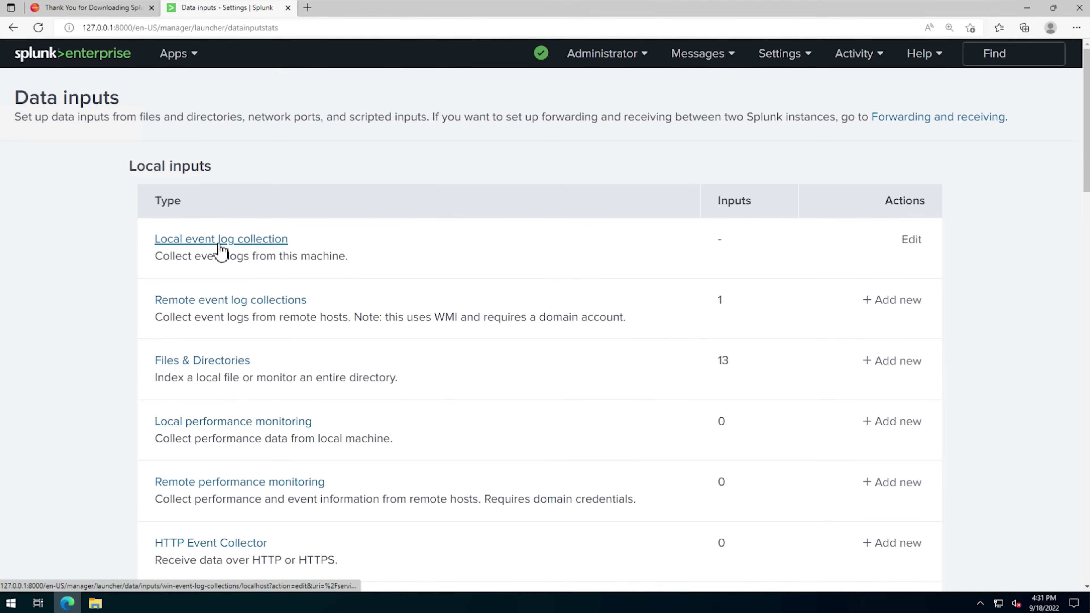
pyautogui.click(914, 243)
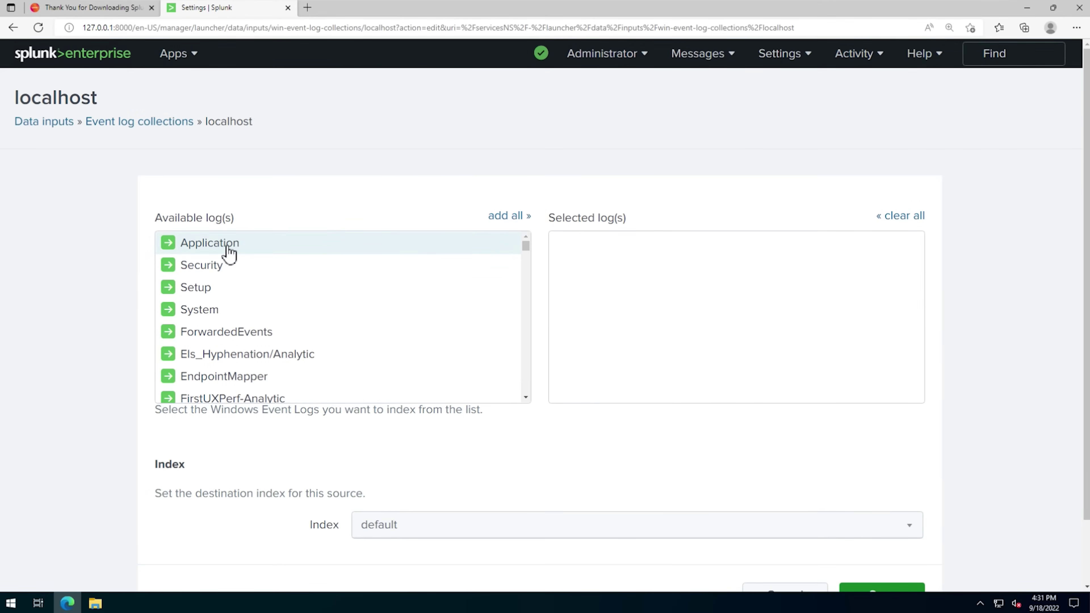
pyautogui.click(215, 253)
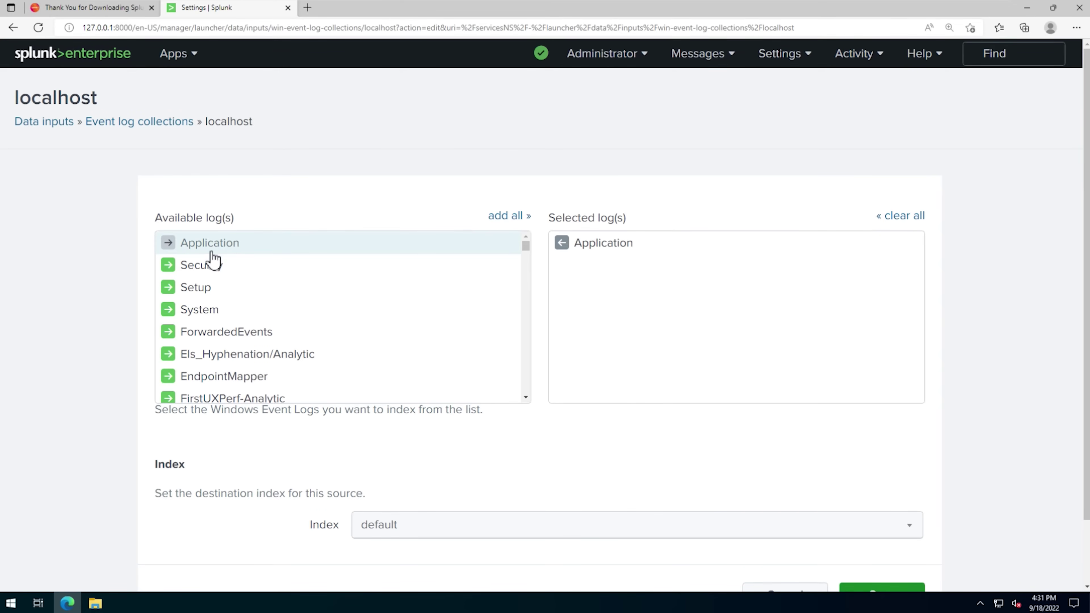
pyautogui.click(210, 265)
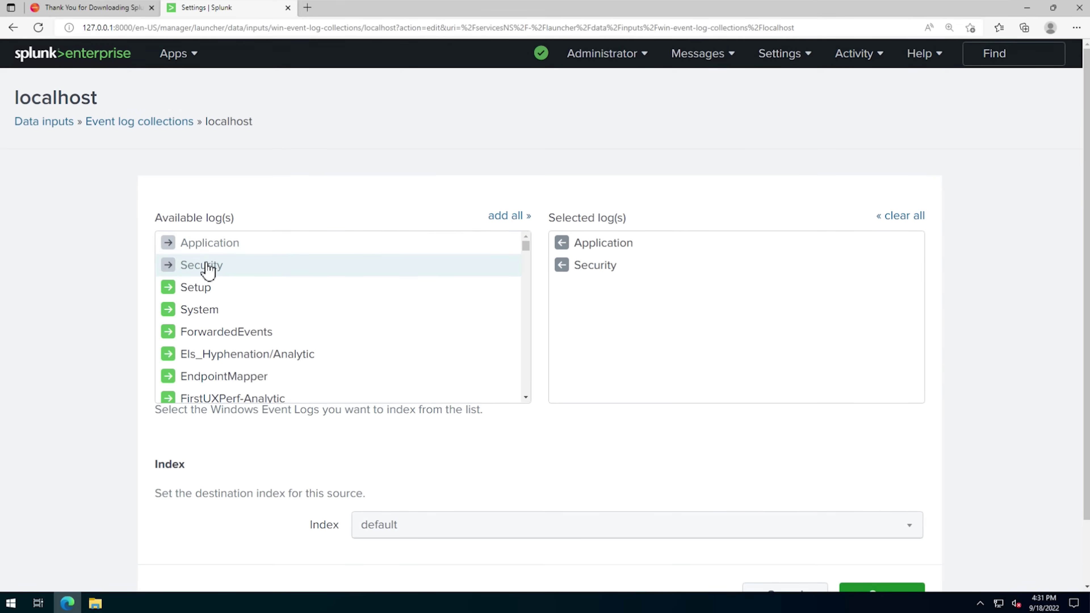
pyautogui.click(209, 315)
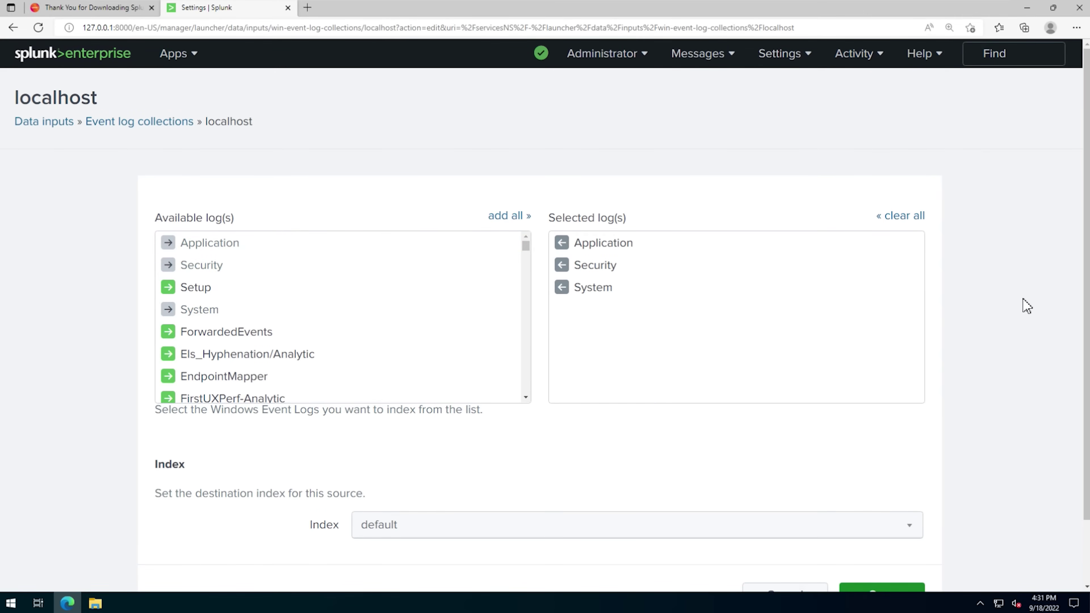
pyautogui.scroll(-2, 1028, 307)
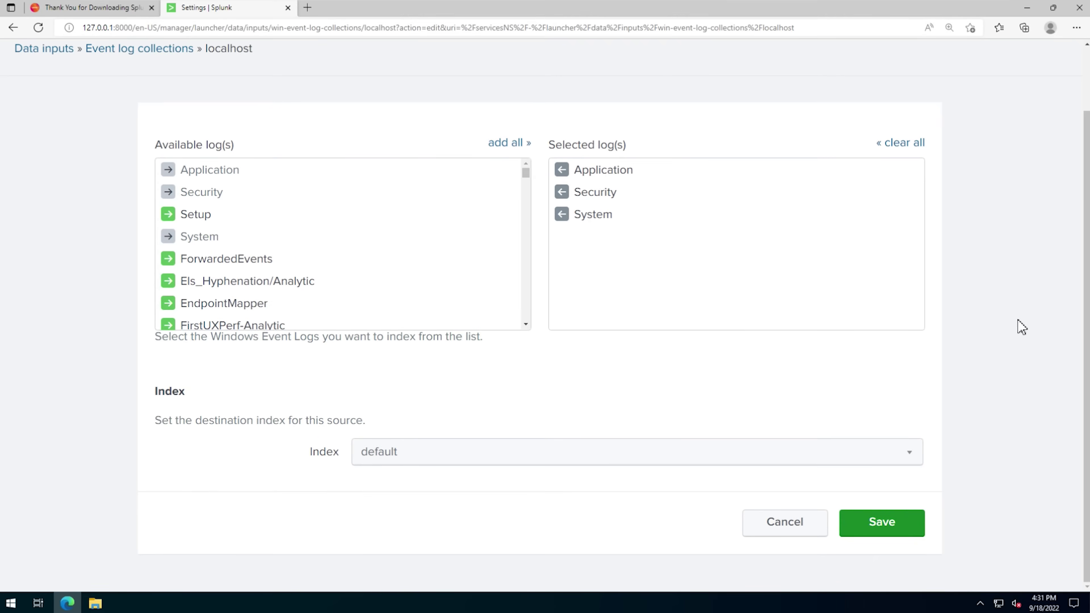
pyautogui.click(883, 525)
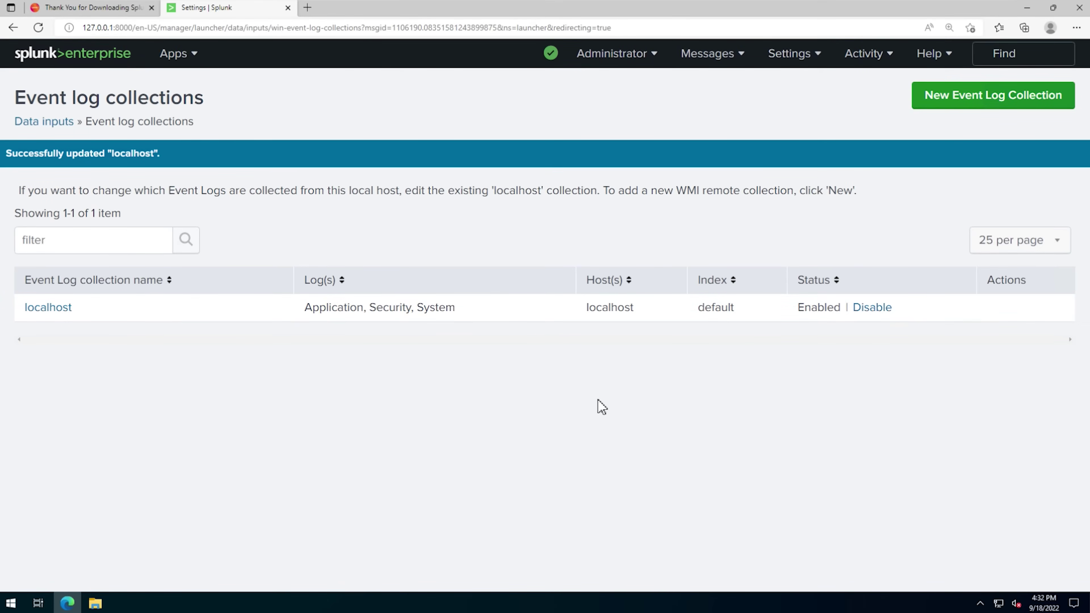
# - Run a * search in Search & Reporting, returning 395 events from the last 24 hours
pyautogui.click(179, 56)
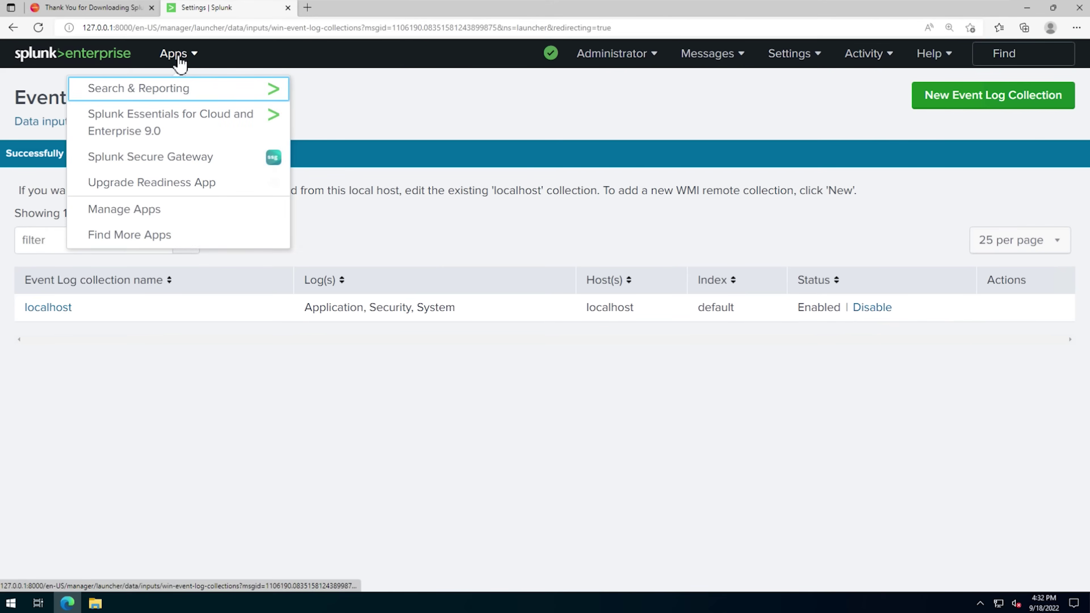
pyautogui.click(134, 91)
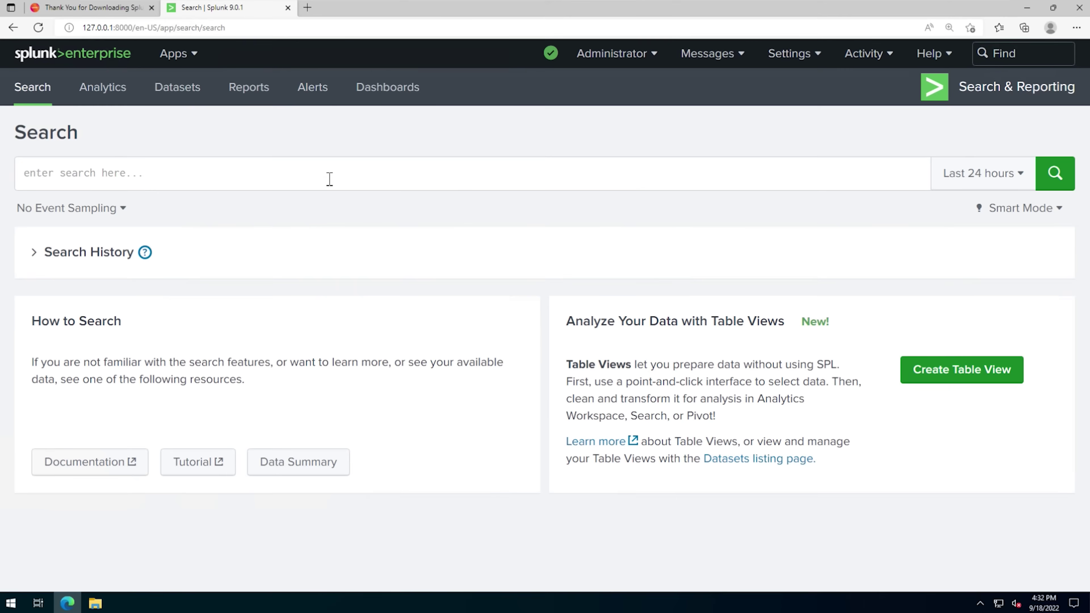
pyautogui.click(329, 179)
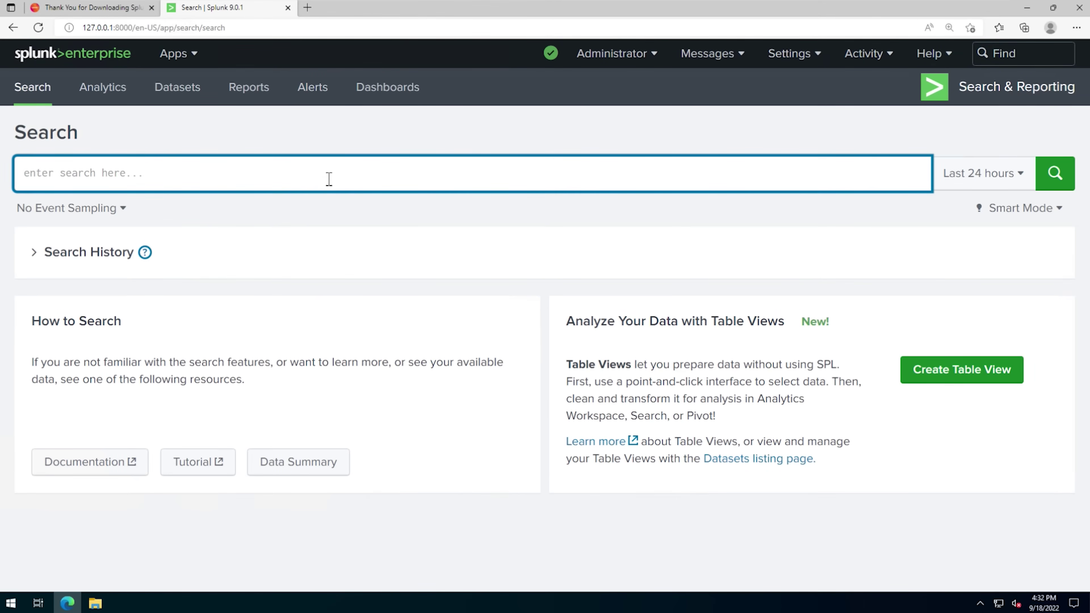
pyautogui.write('*')
pyautogui.press('Return')
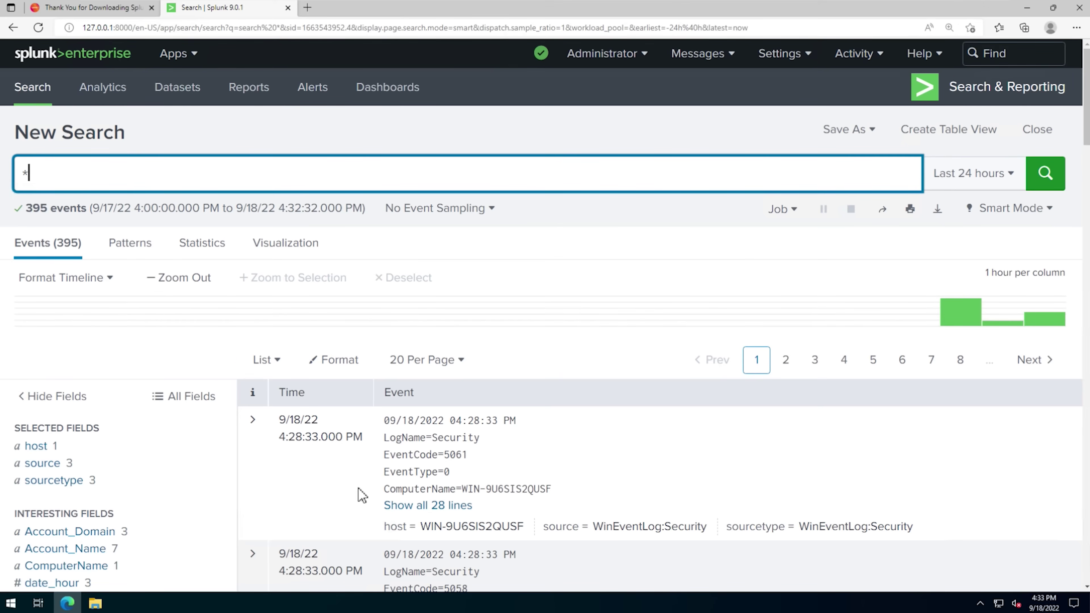
pyautogui.press('super')
# - Clear the Windows Security log in Event Viewer without saving it, then return to Splunk
pyautogui.write('event')
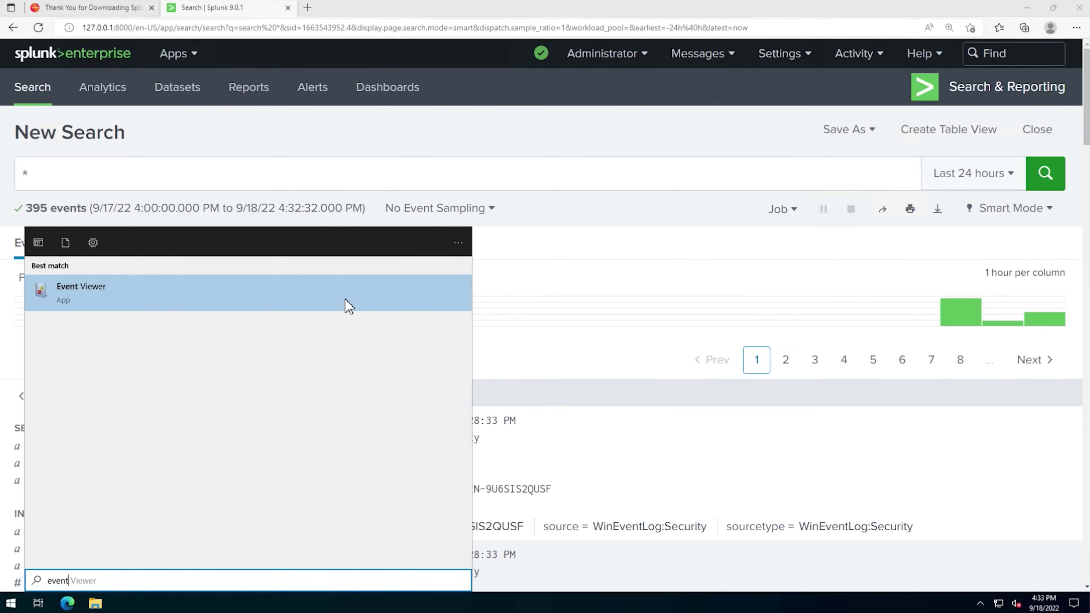
pyautogui.click(346, 302)
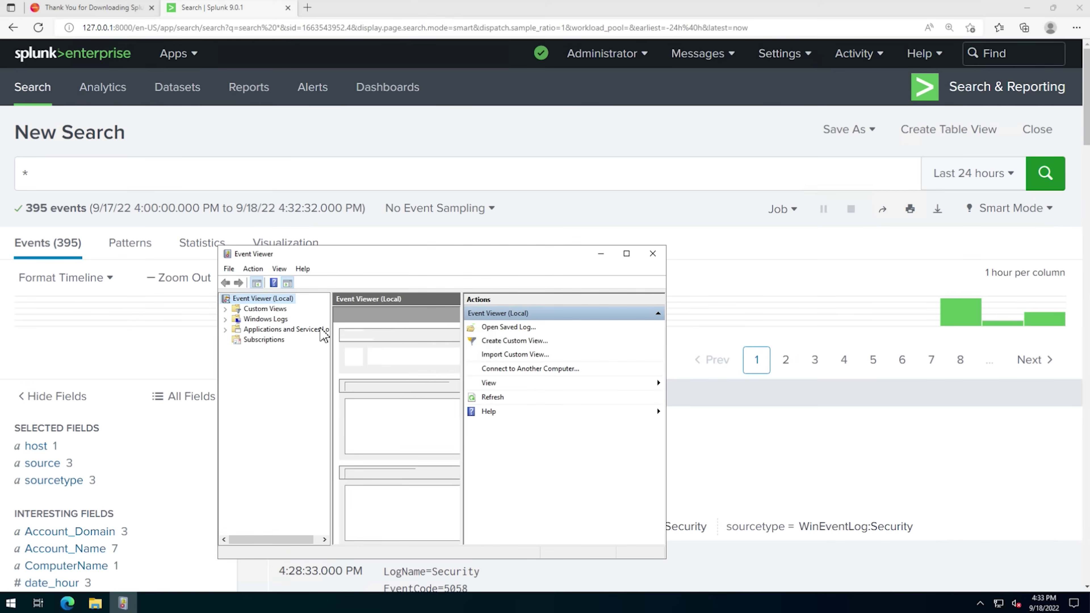
pyautogui.click(226, 320)
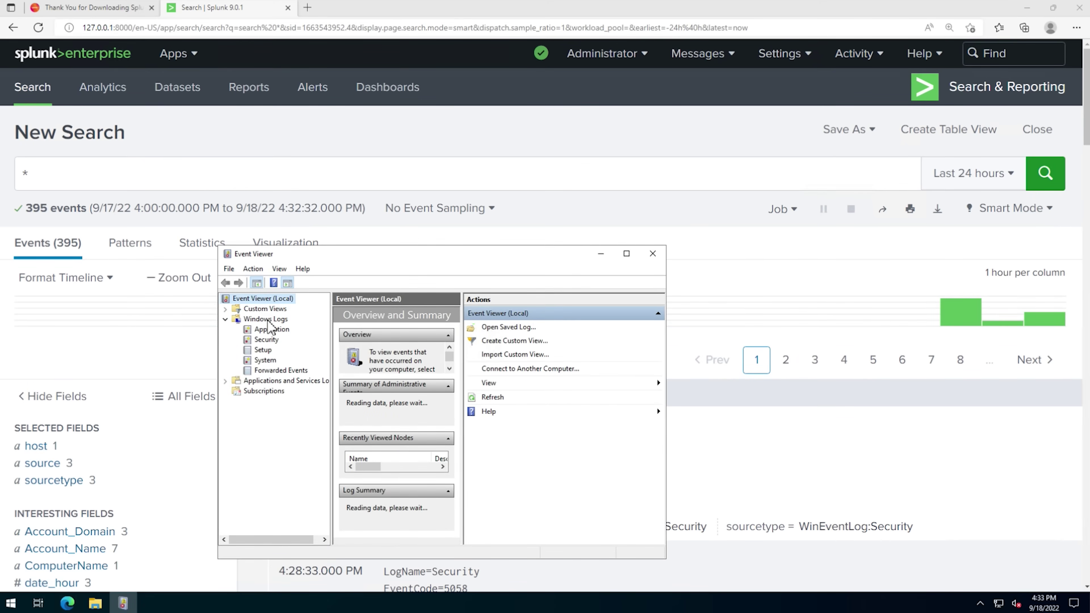
pyautogui.click(266, 340)
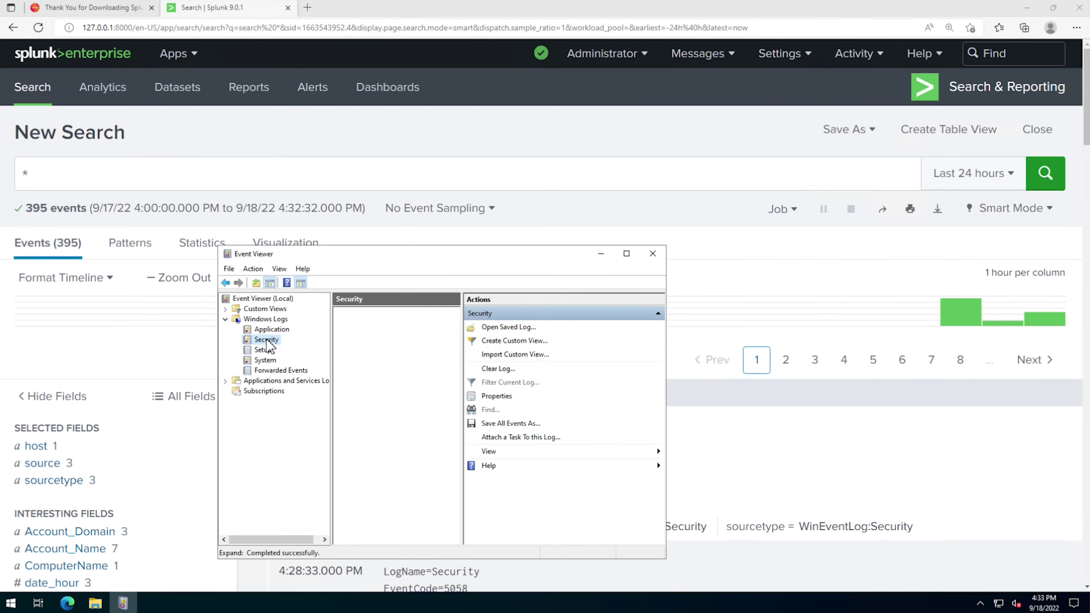
pyautogui.rightClick(267, 340)
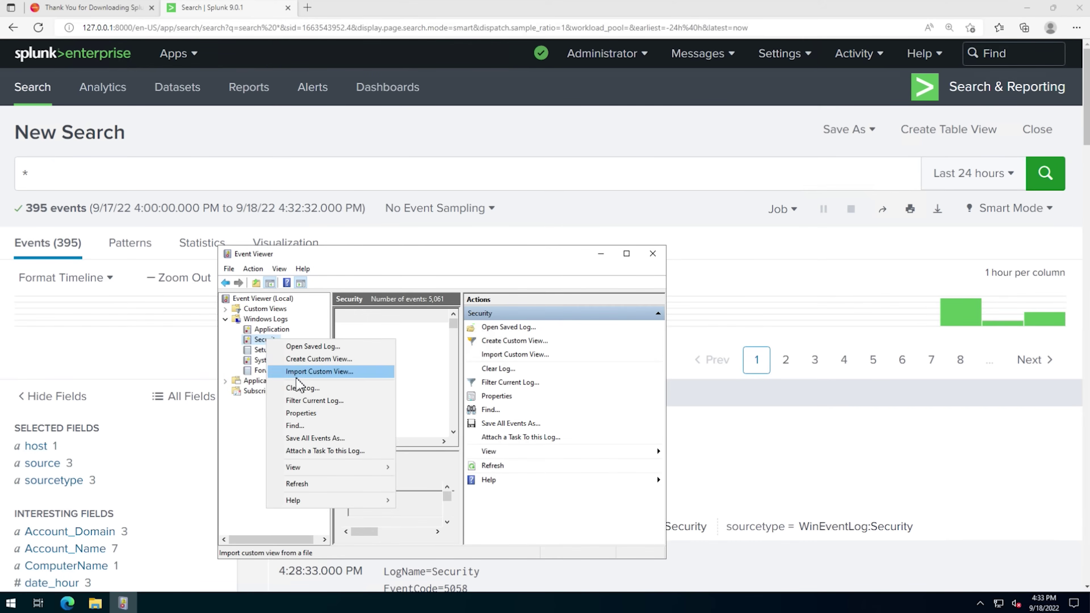
pyautogui.click(302, 389)
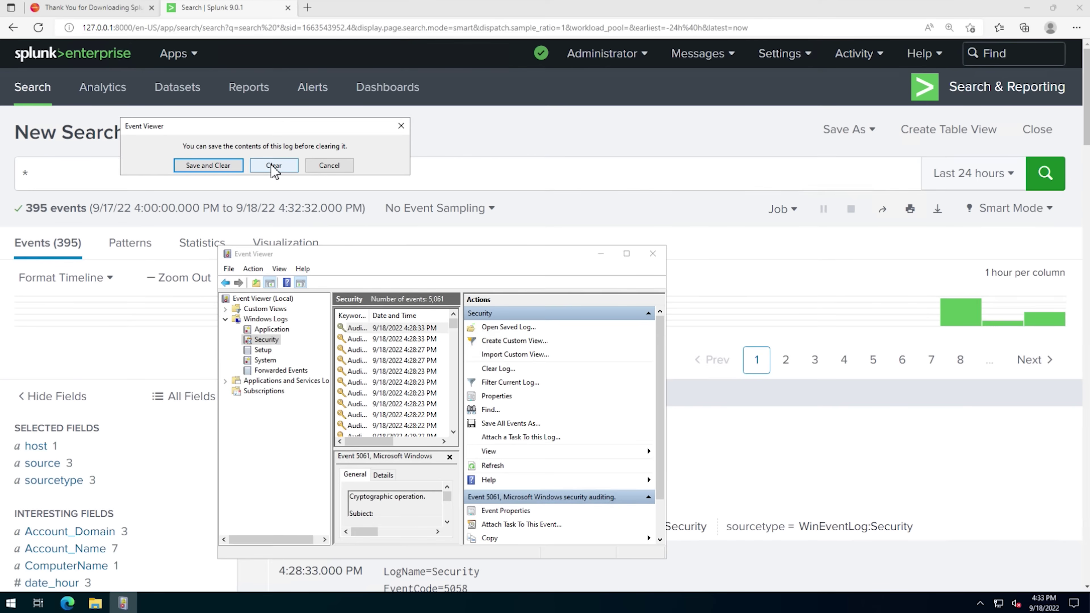
pyautogui.click(273, 166)
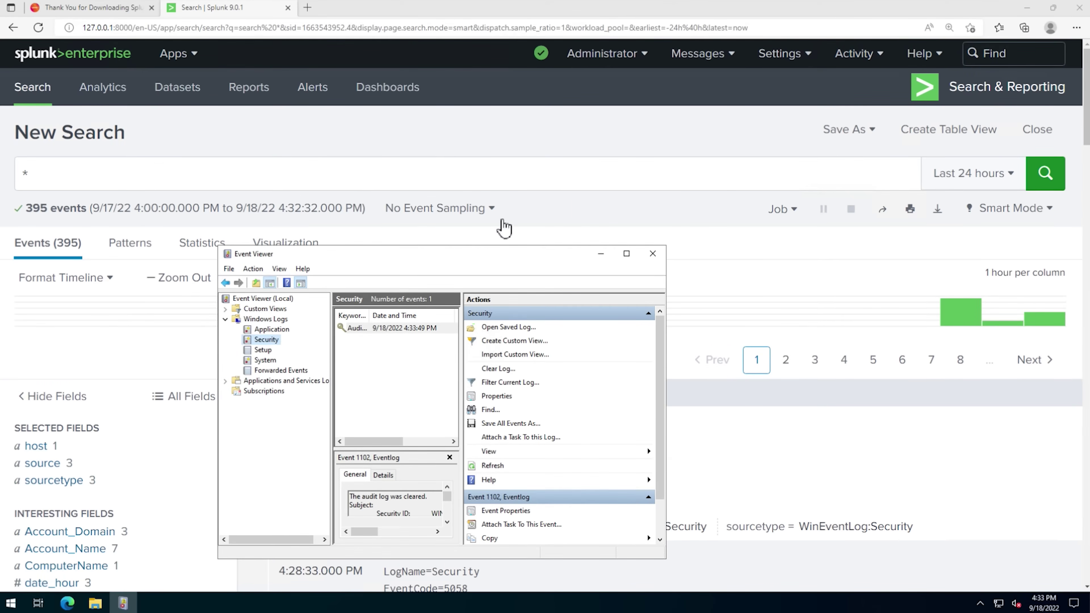
pyautogui.click(580, 136)
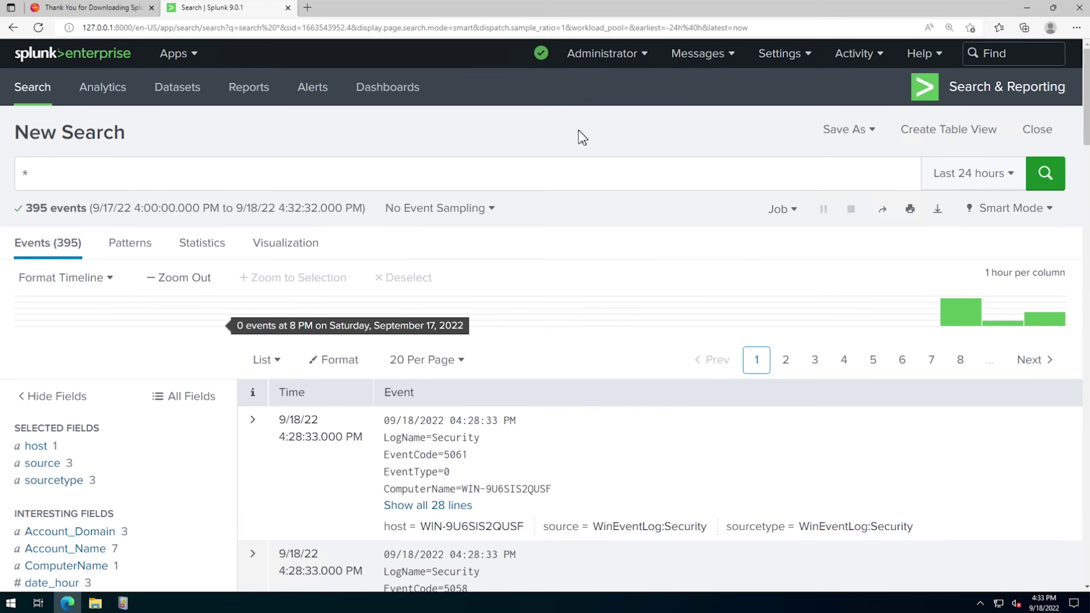
# - Filter the search to this host, source WinEventLog:Security and EventCode="1102"
pyautogui.click(421, 178)
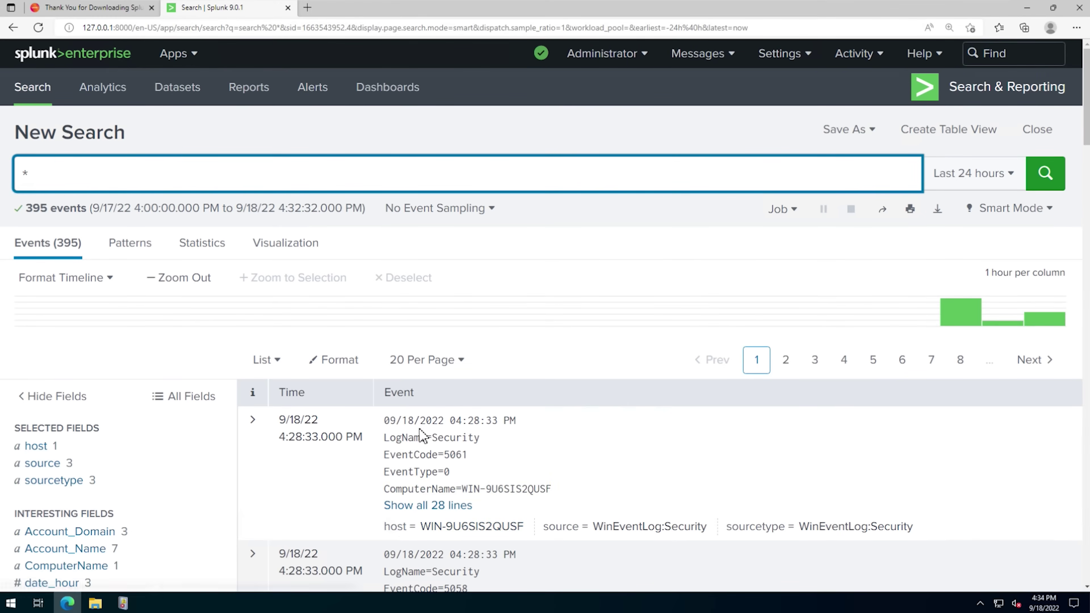
pyautogui.click(472, 527)
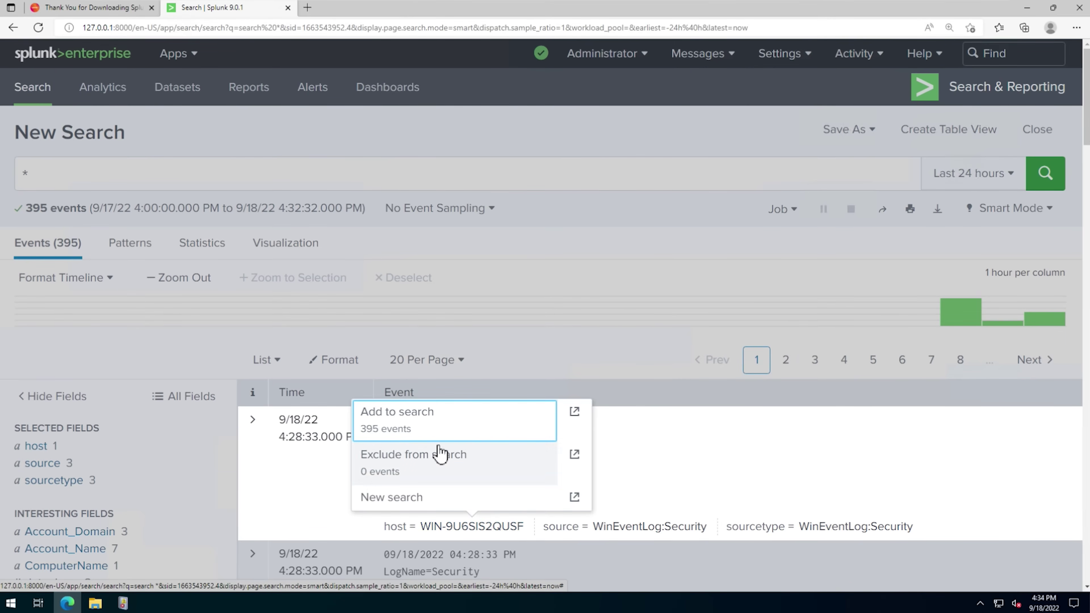
pyautogui.click(392, 416)
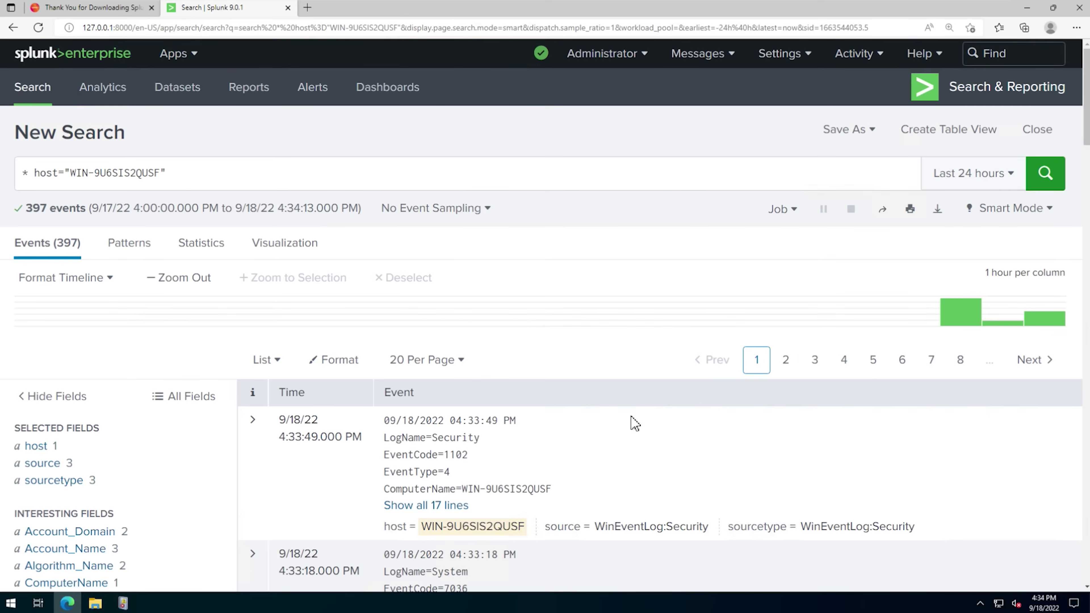
pyautogui.click(651, 532)
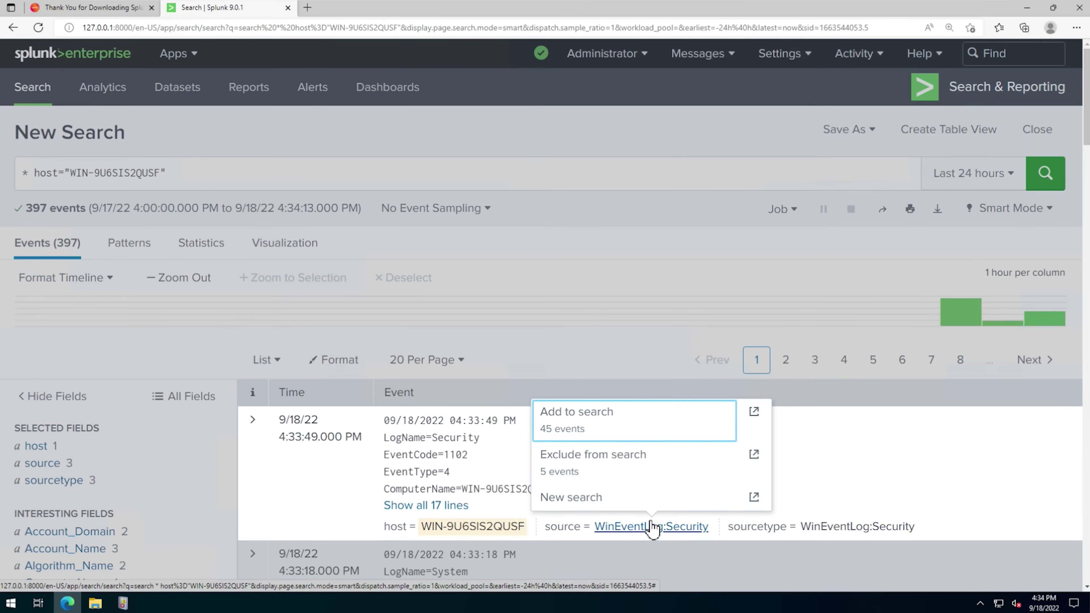
pyautogui.click(571, 416)
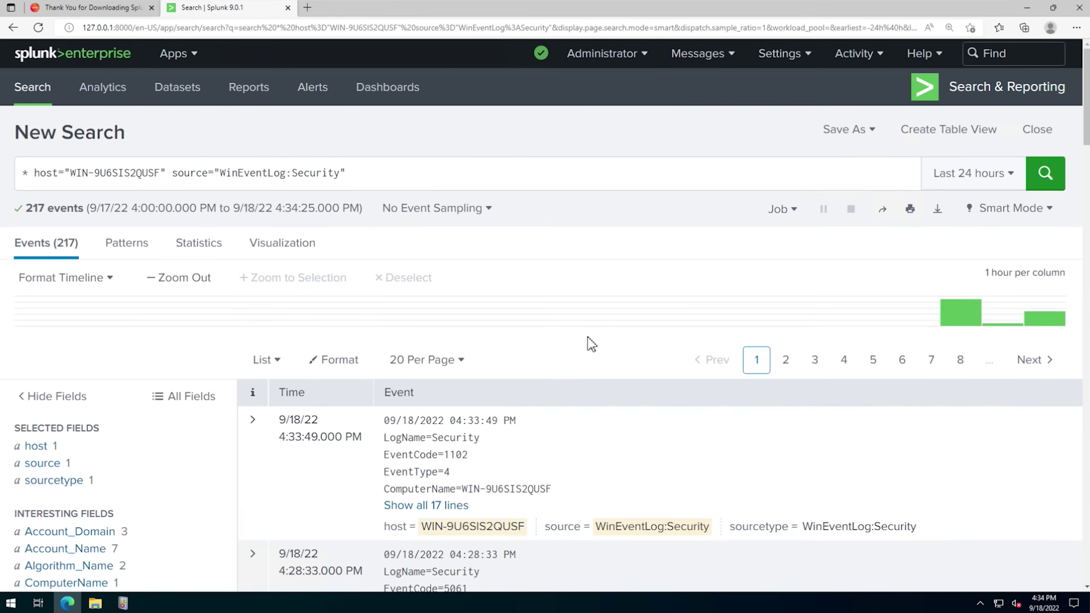
pyautogui.click(423, 456)
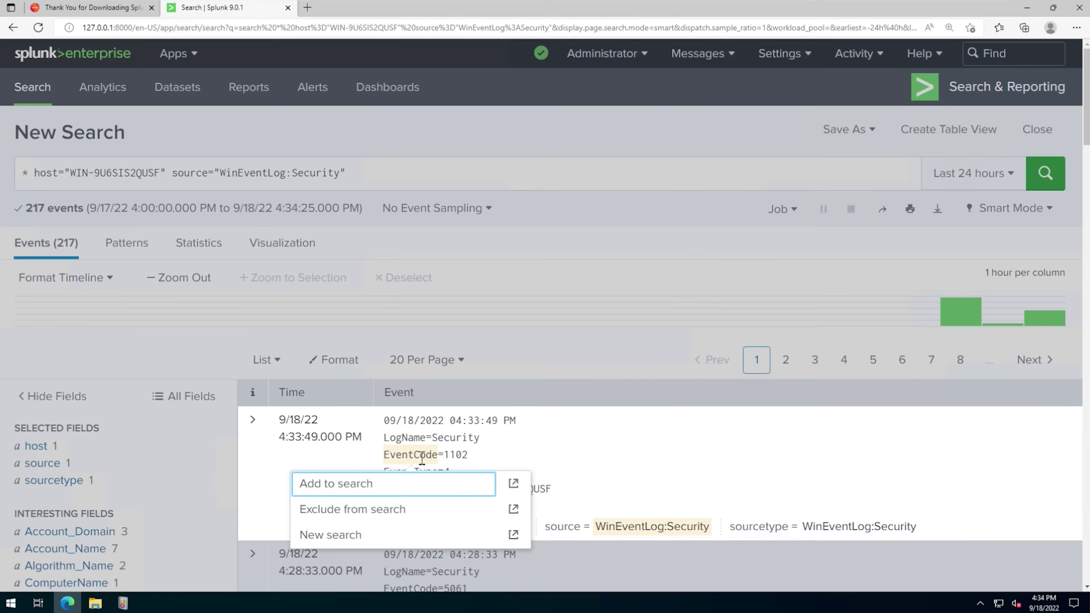
pyautogui.click(343, 486)
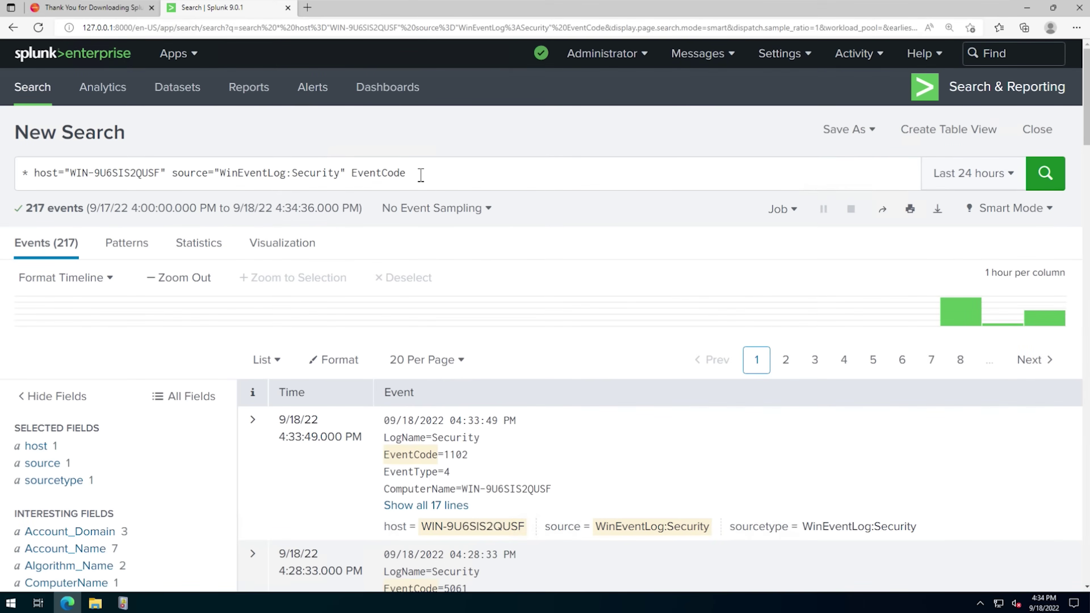
pyautogui.click(421, 175)
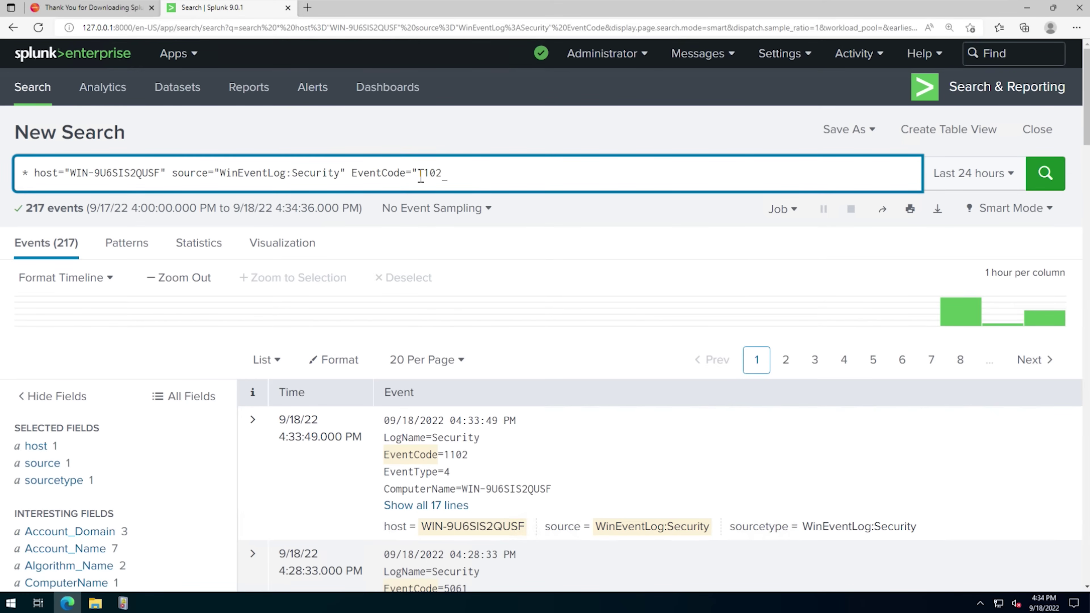
pyautogui.write('"')
pyautogui.press('Return')
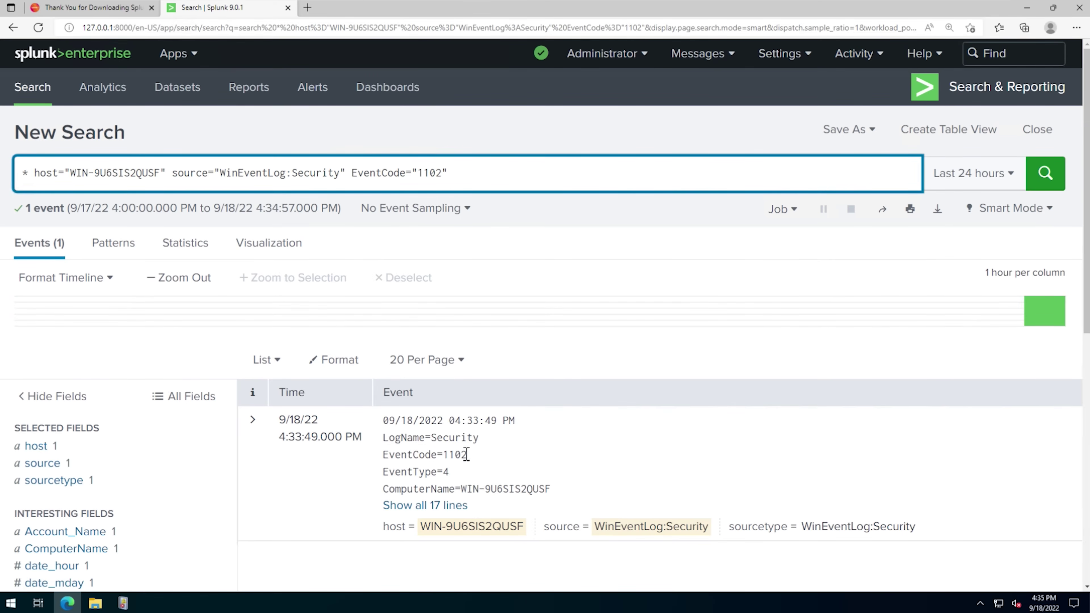
# - Expand the single log-cleared event and copy the full search query
pyautogui.click(425, 505)
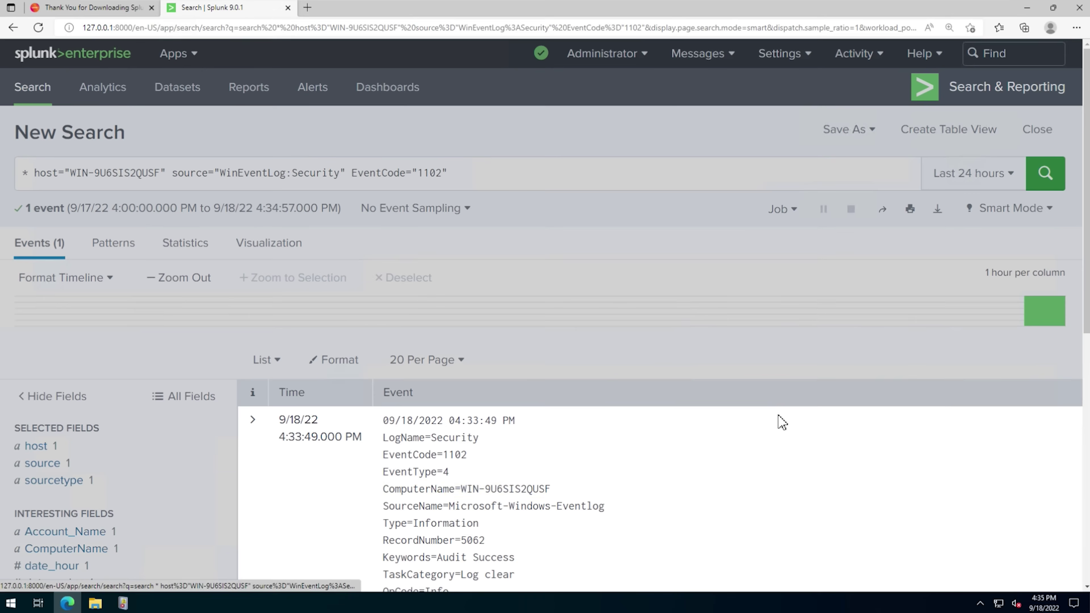
pyautogui.scroll(-3, 779, 419)
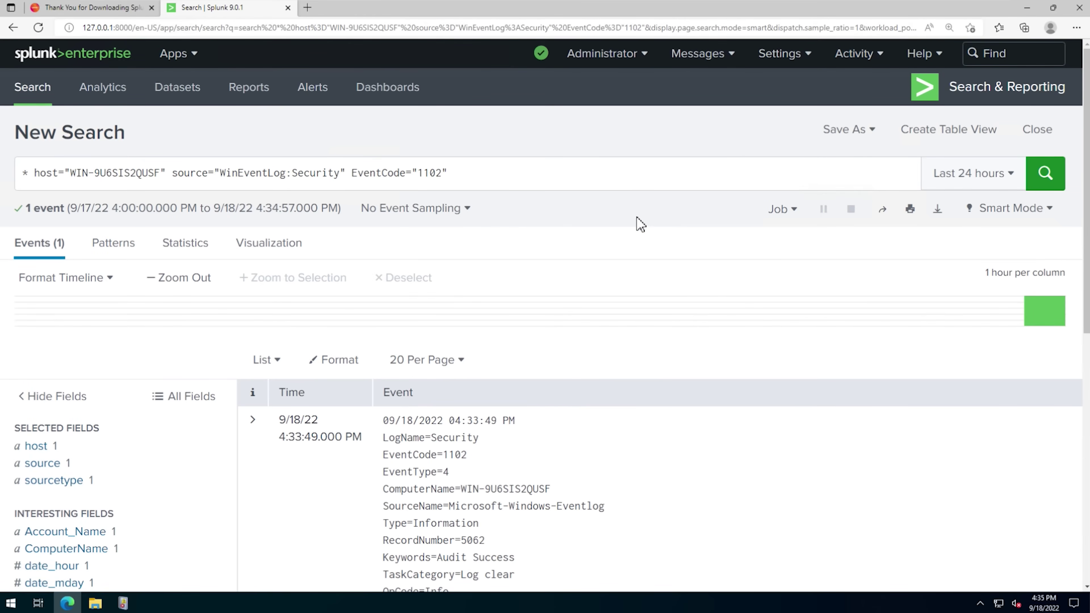
pyautogui.moveTo(450, 176); pyautogui.dragTo(53, 176)
pyautogui.rightClick(54, 176)
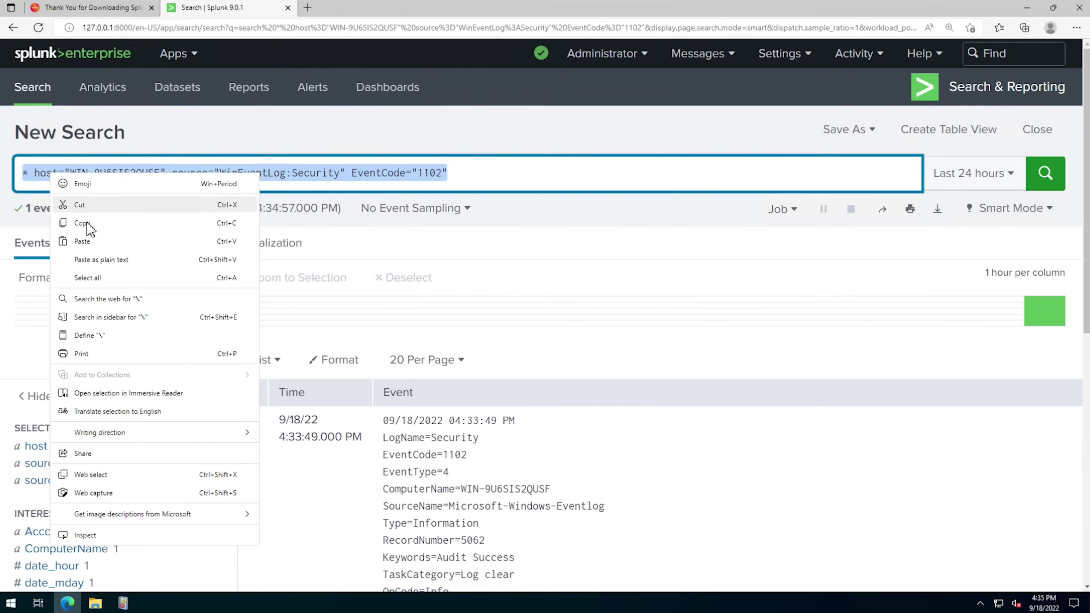
pyautogui.click(92, 227)
pyautogui.click(670, 139)
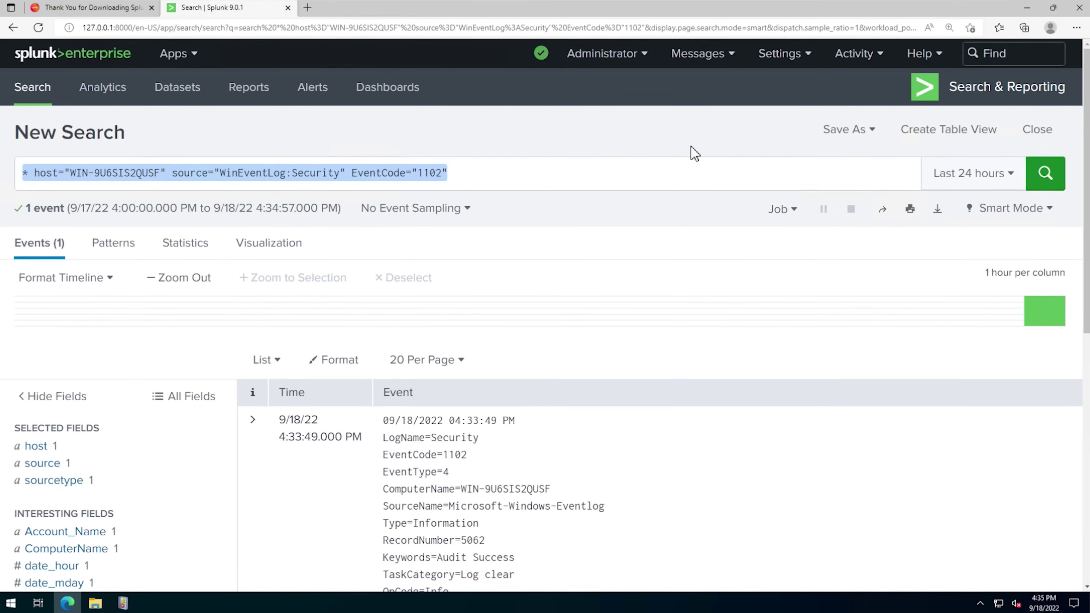
# - Build a table view of the search without _raw, keeping _time, host, source and sourcetype columns
pyautogui.click(959, 140)
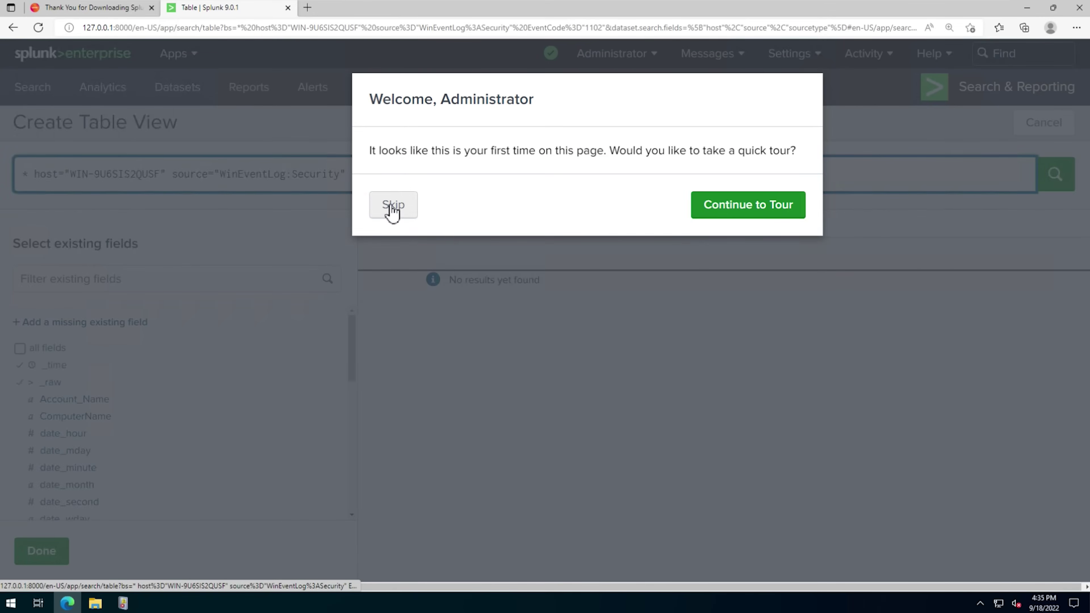
pyautogui.click(392, 207)
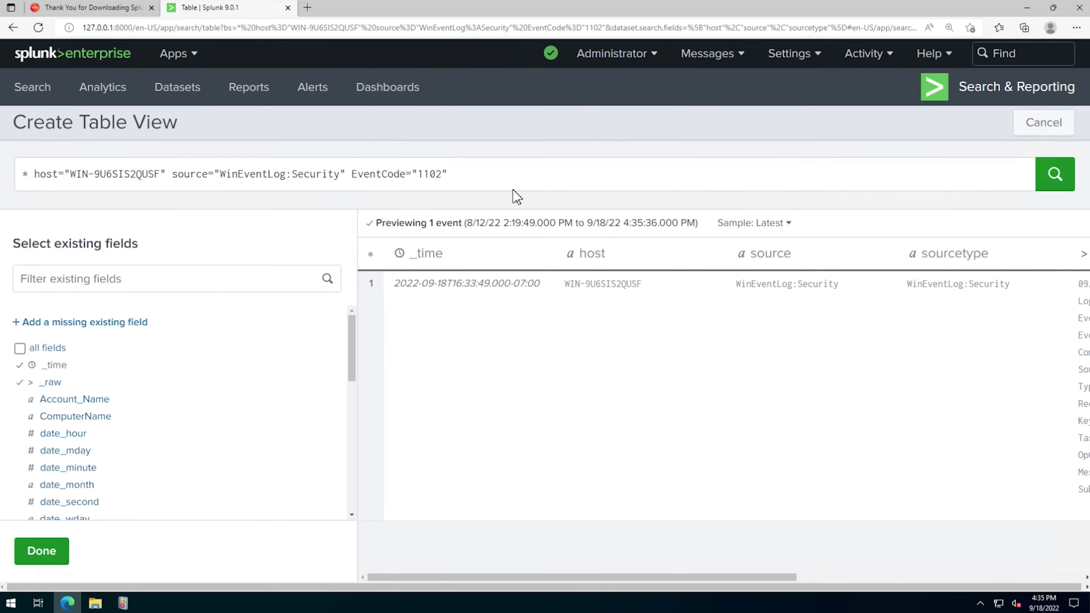
pyautogui.moveTo(616, 577); pyautogui.dragTo(523, 573)
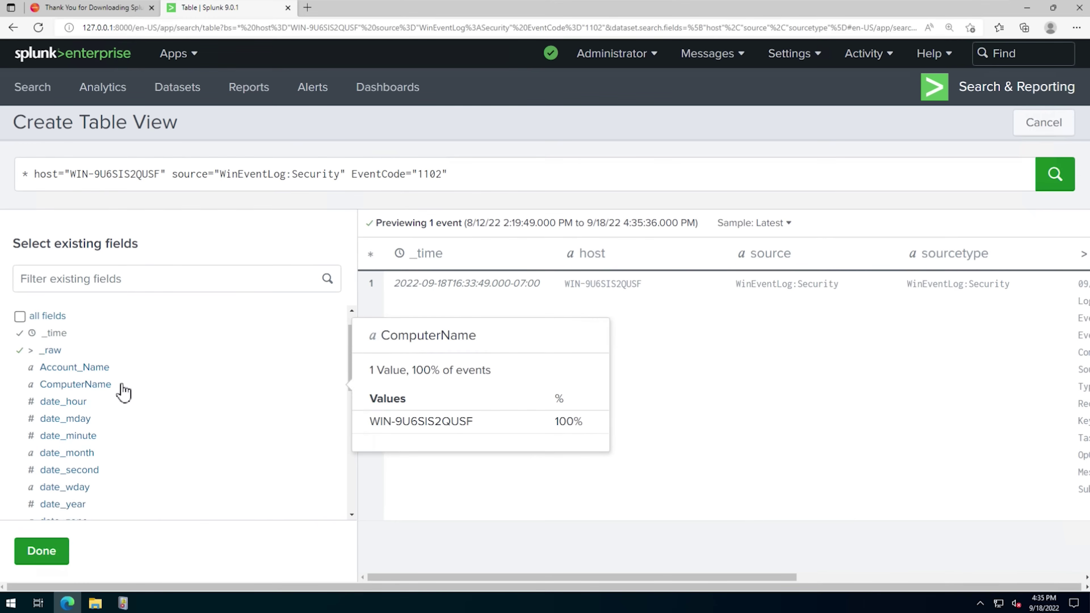
pyautogui.scroll(-5, 122, 390)
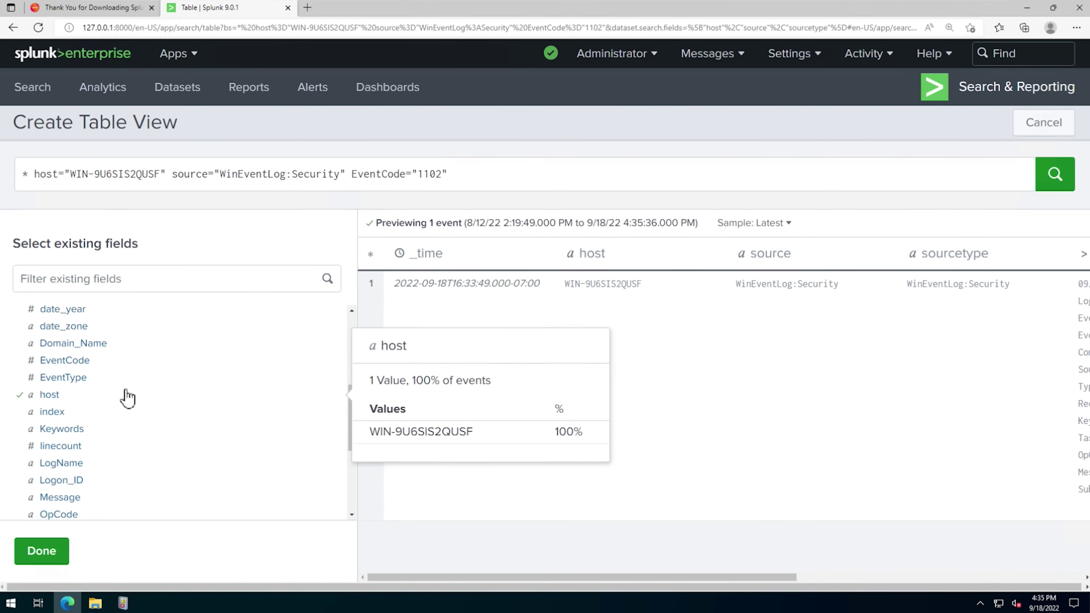
pyautogui.scroll(5, 127, 394)
pyautogui.click(21, 339)
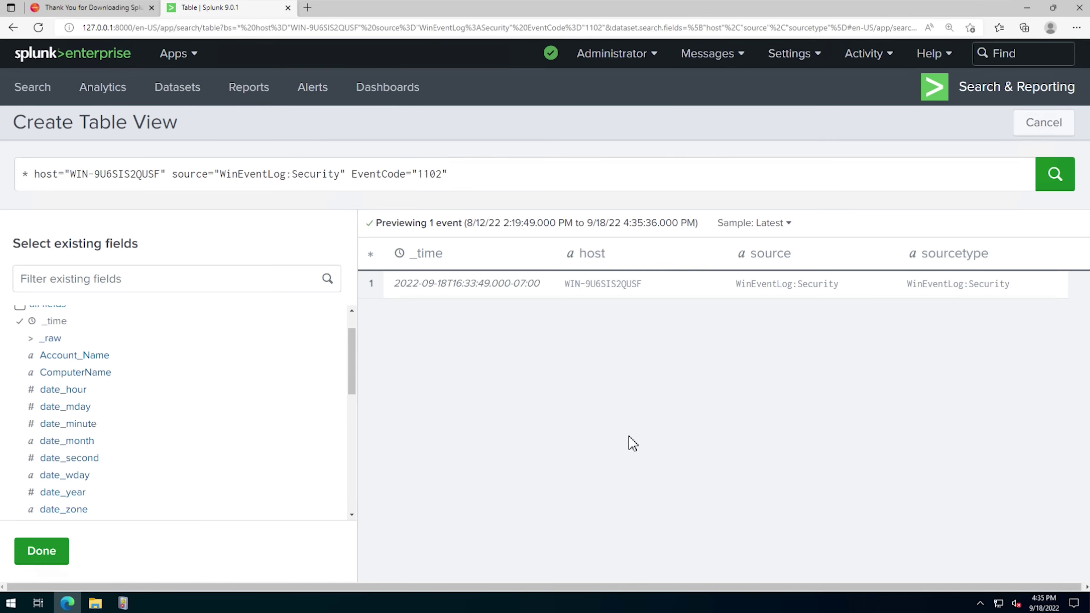
pyautogui.click(42, 551)
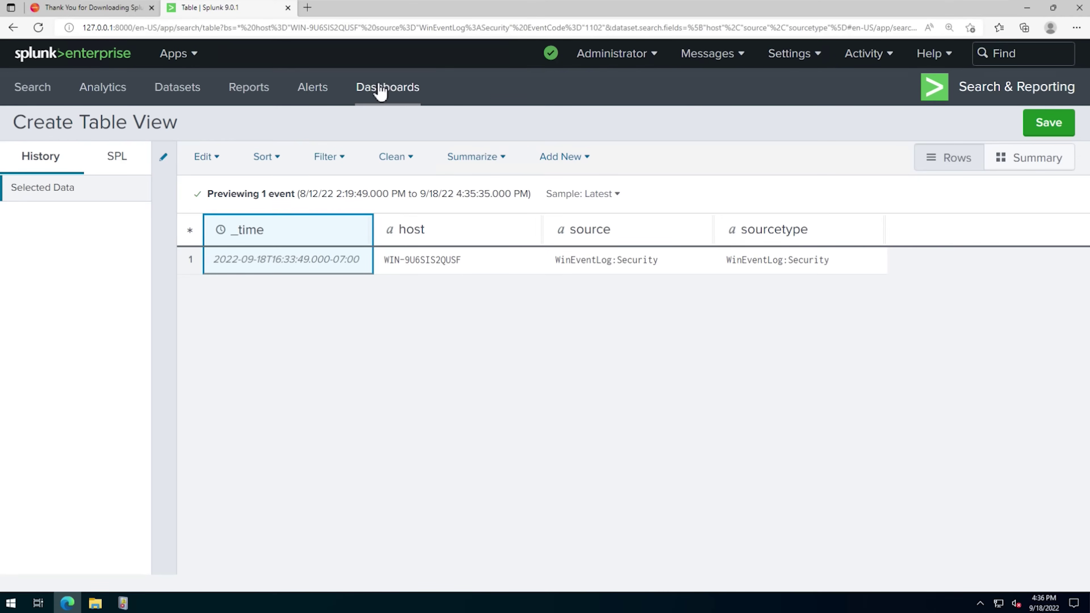
# - Create a Dashboard Studio dashboard titled 'Clear Logs' using the Grid layout
pyautogui.click(383, 88)
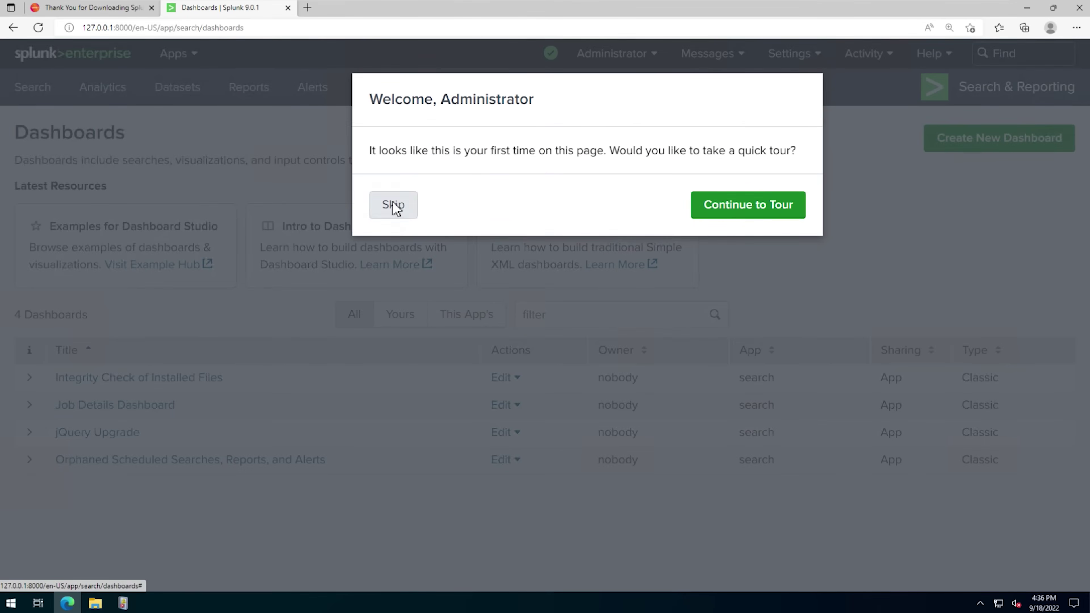
pyautogui.click(393, 205)
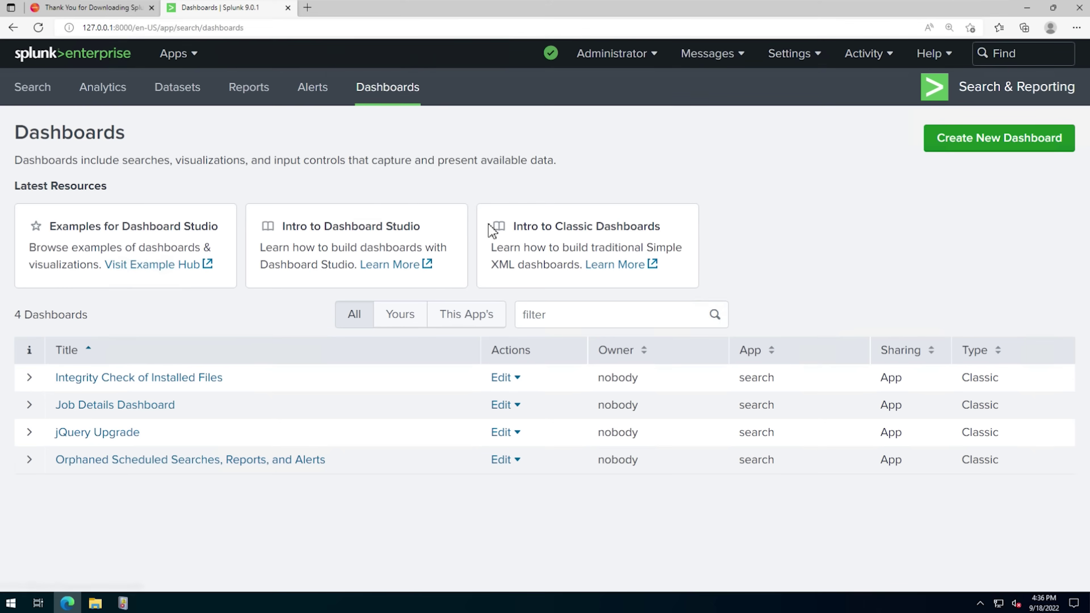
pyautogui.click(990, 142)
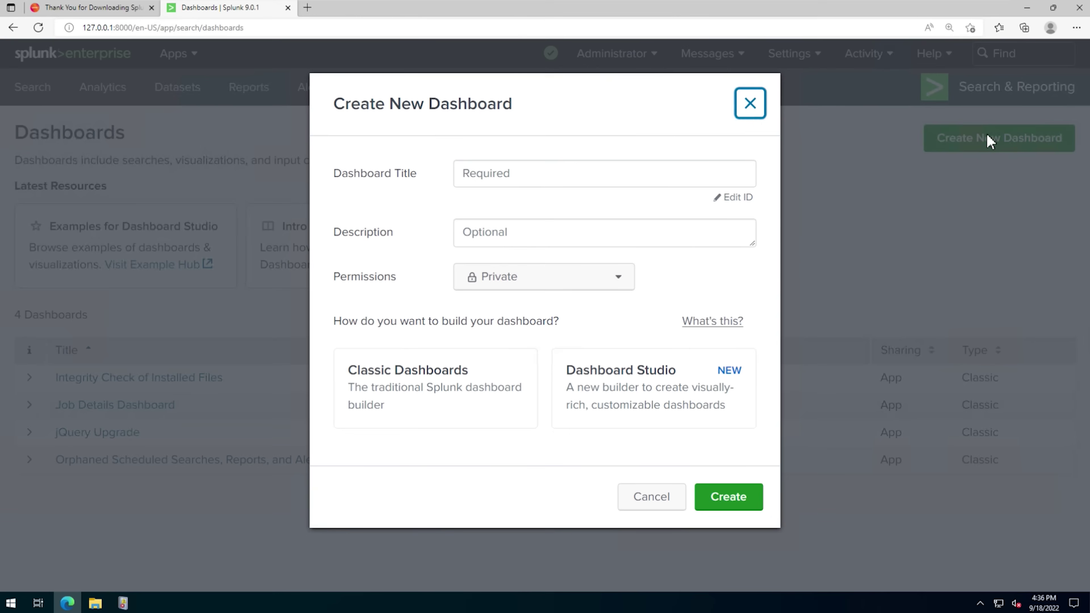
pyautogui.click(632, 175)
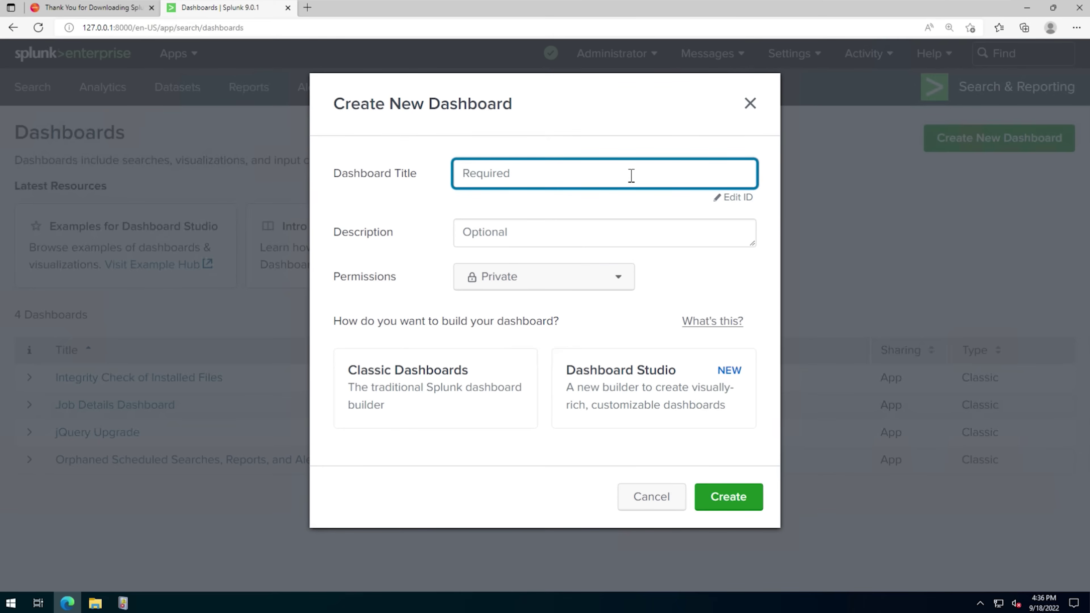
pyautogui.write('Clwesl')
pyautogui.press('BackSpace')
pyautogui.press('BackSpace')
pyautogui.press('BackSpace')
pyautogui.write('ear Logs')
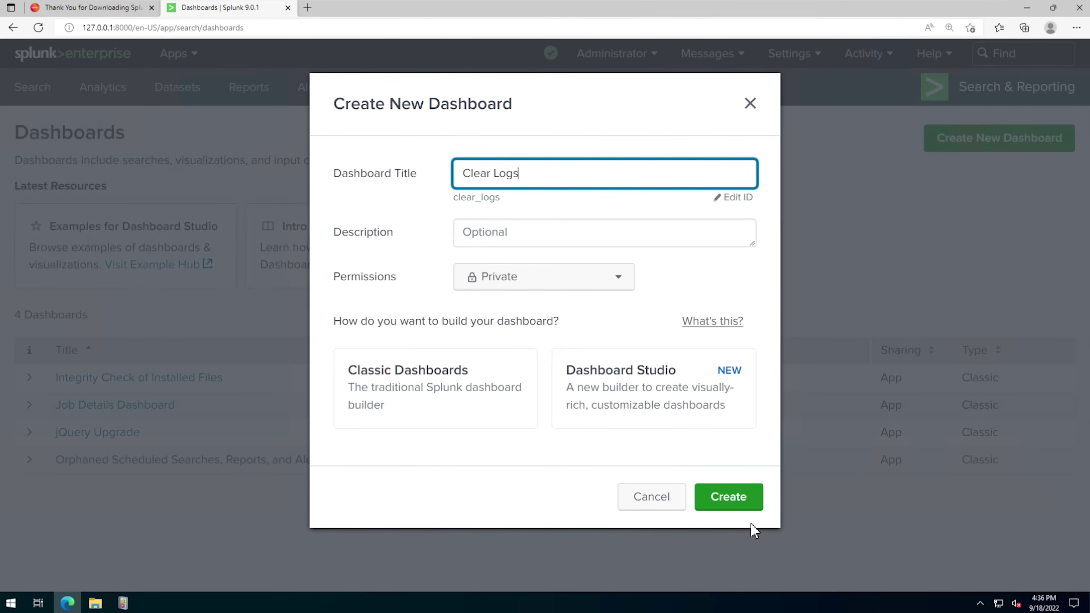
pyautogui.click(650, 406)
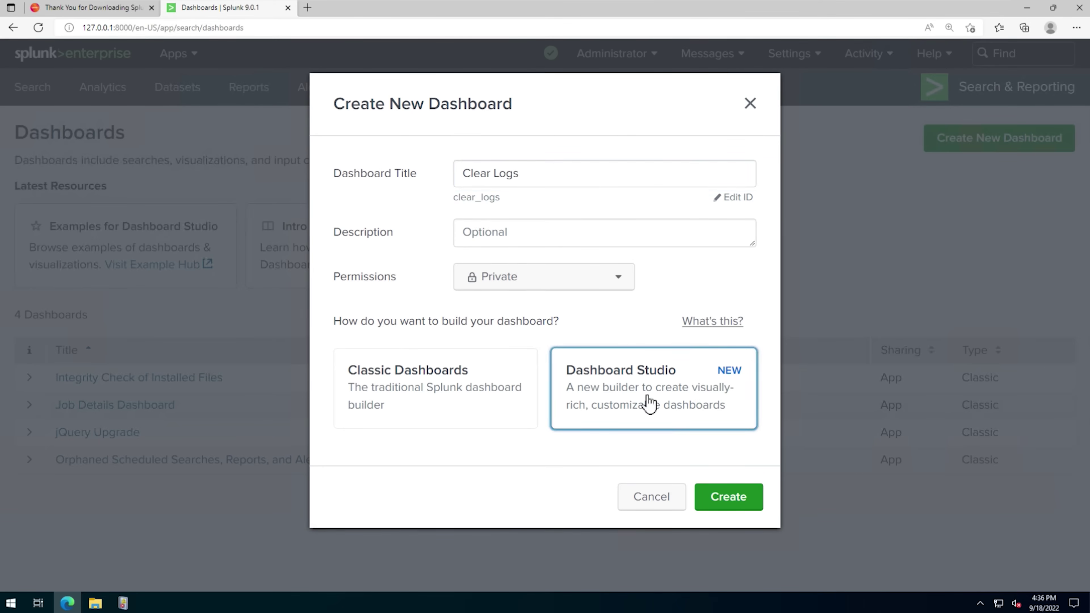
pyautogui.scroll(-2, 696, 447)
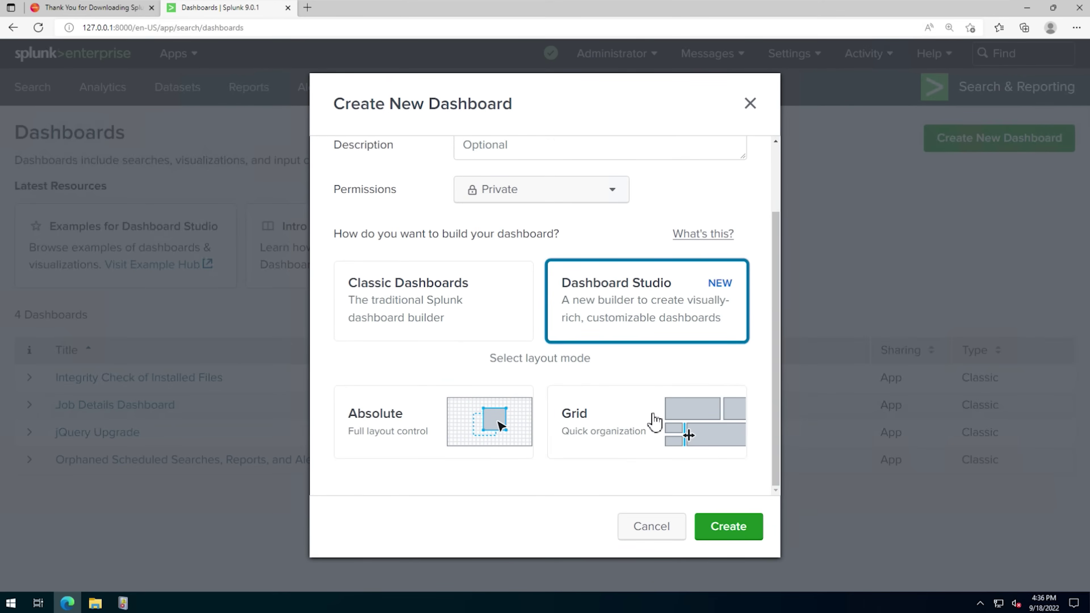
pyautogui.click(623, 429)
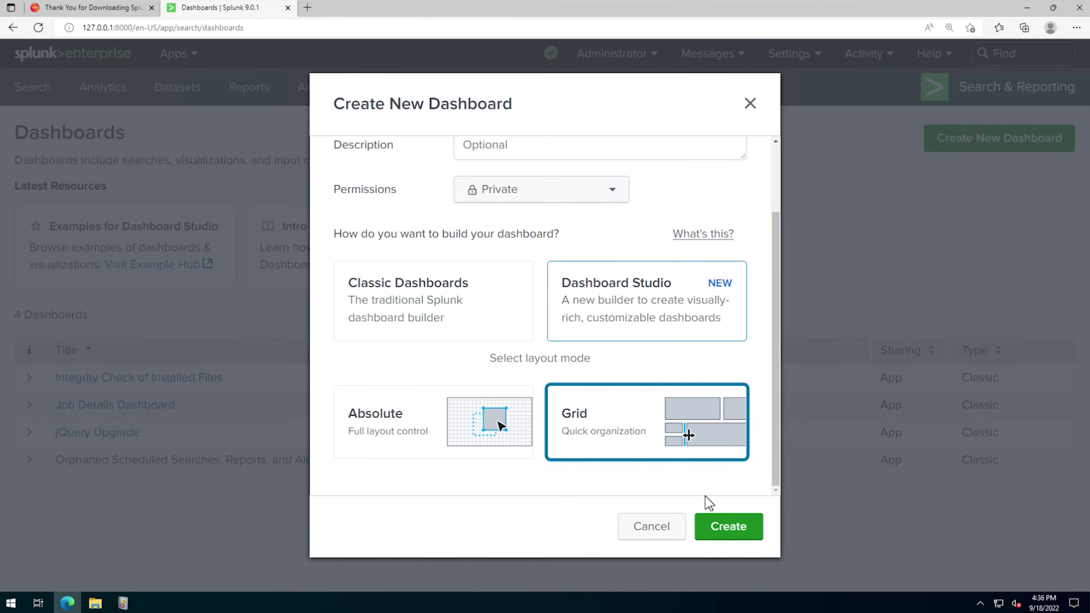
pyautogui.click(732, 533)
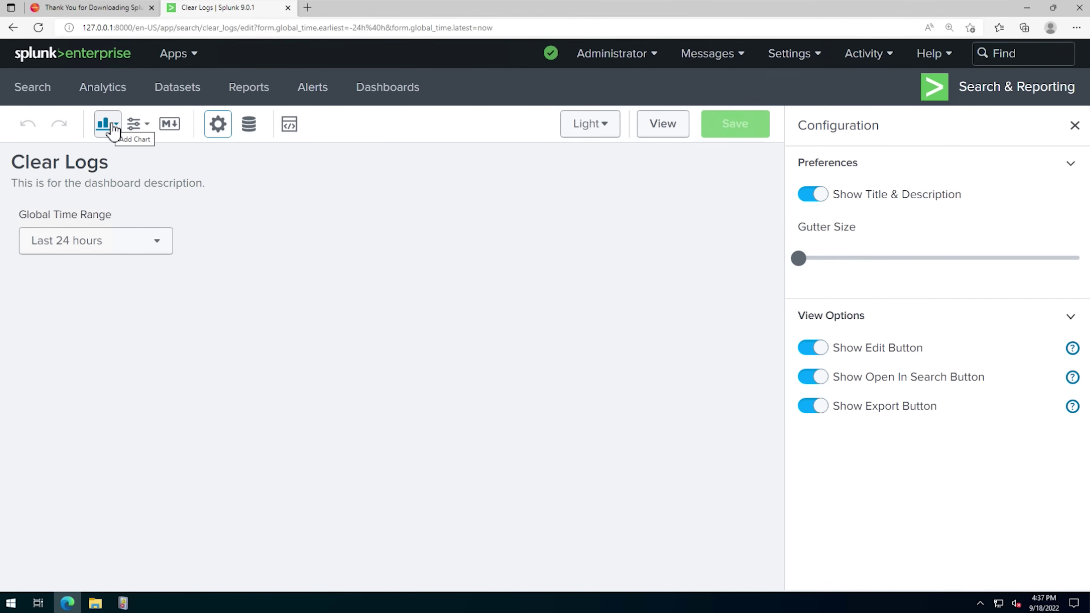
# - Add a table panel driven by the pasted EventCode 1102 search and apply it
pyautogui.click(113, 128)
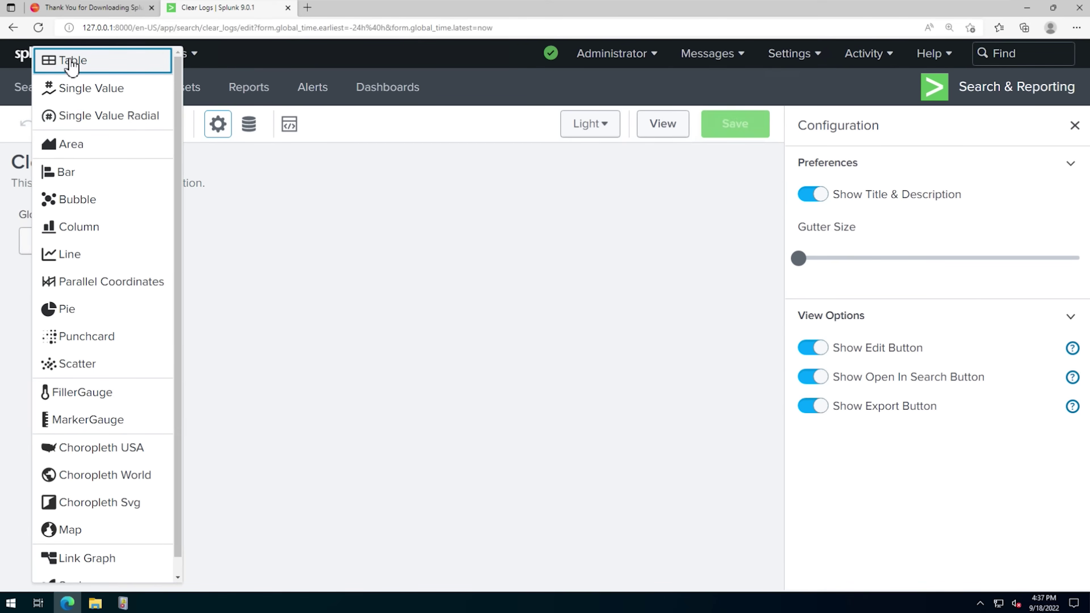
pyautogui.click(72, 64)
pyautogui.rightClick(922, 312)
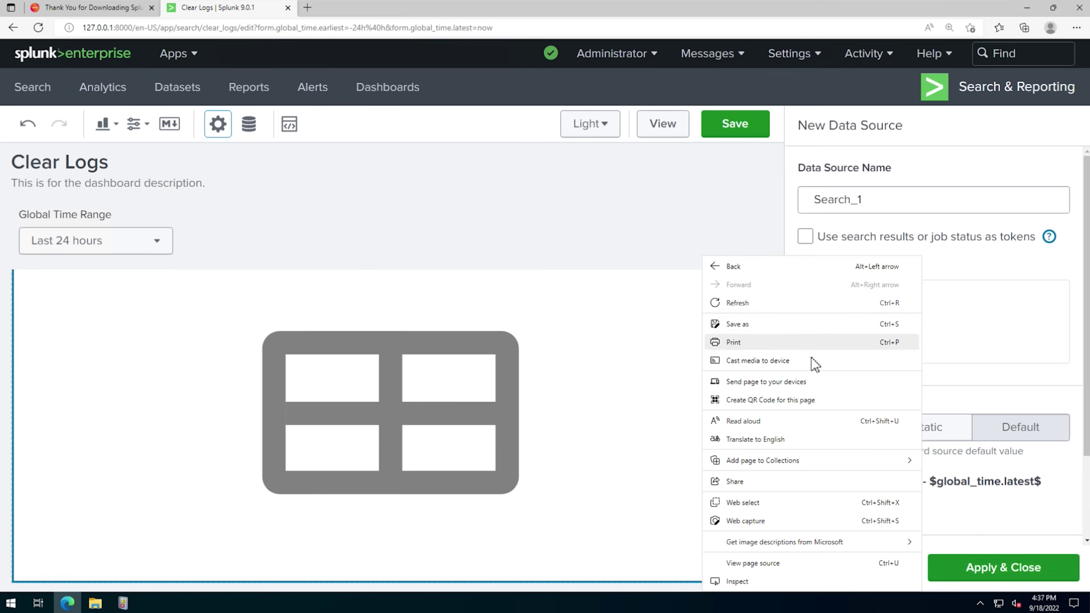
pyautogui.click(811, 365)
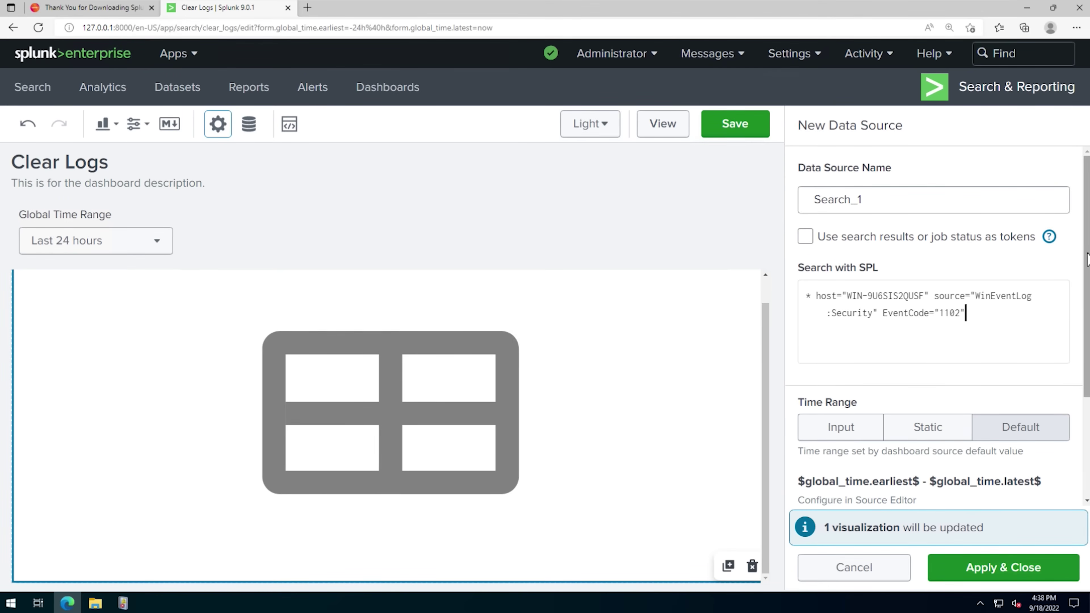
pyautogui.scroll(-3, 981, 301)
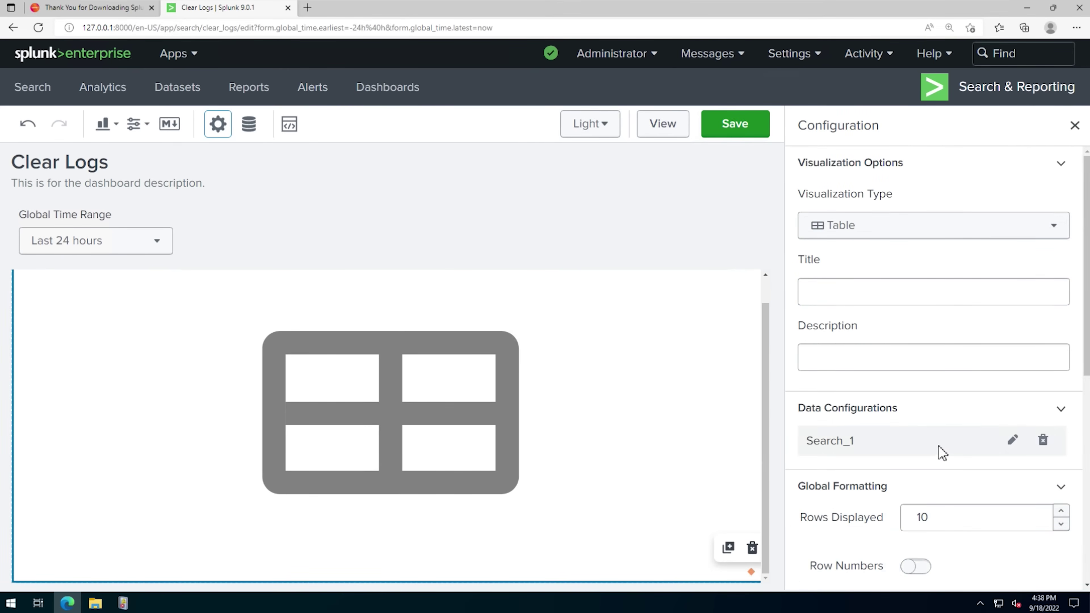
pyautogui.click(906, 295)
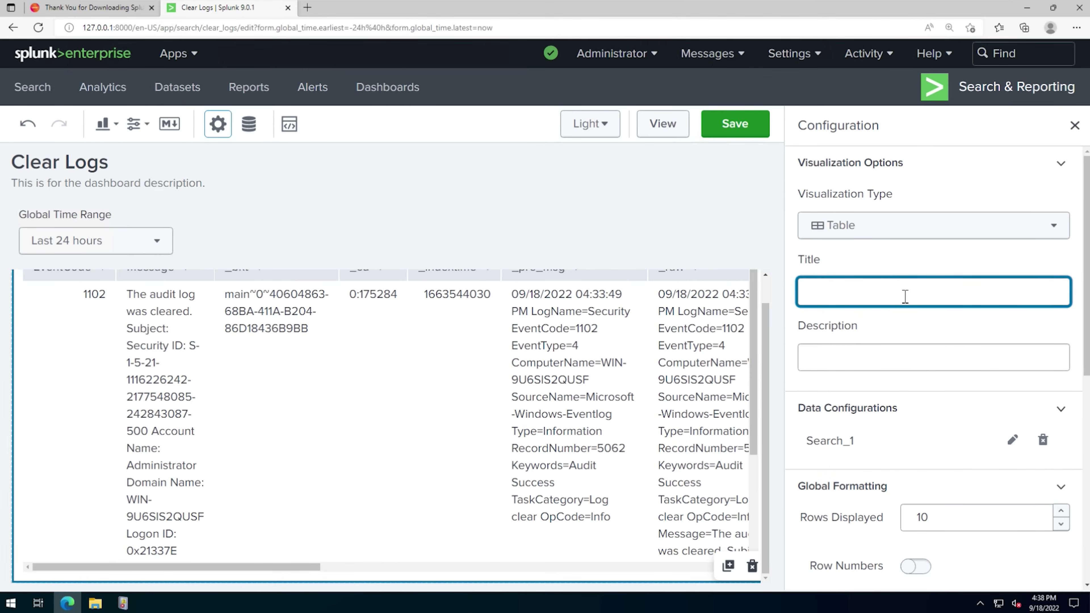
# - Title the table panel 'Clear Logs' and open its Search_1 data source
pyautogui.write('Clear Logs')
pyautogui.moveTo(1085, 245); pyautogui.dragTo(1082, 458)
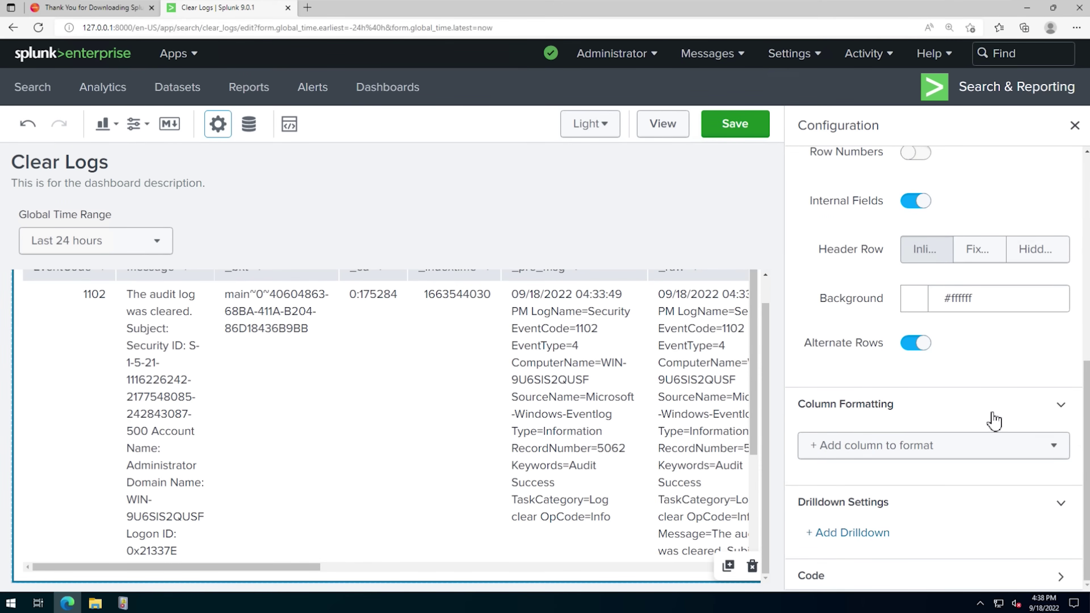
pyautogui.moveTo(1087, 413); pyautogui.dragTo(1080, 200)
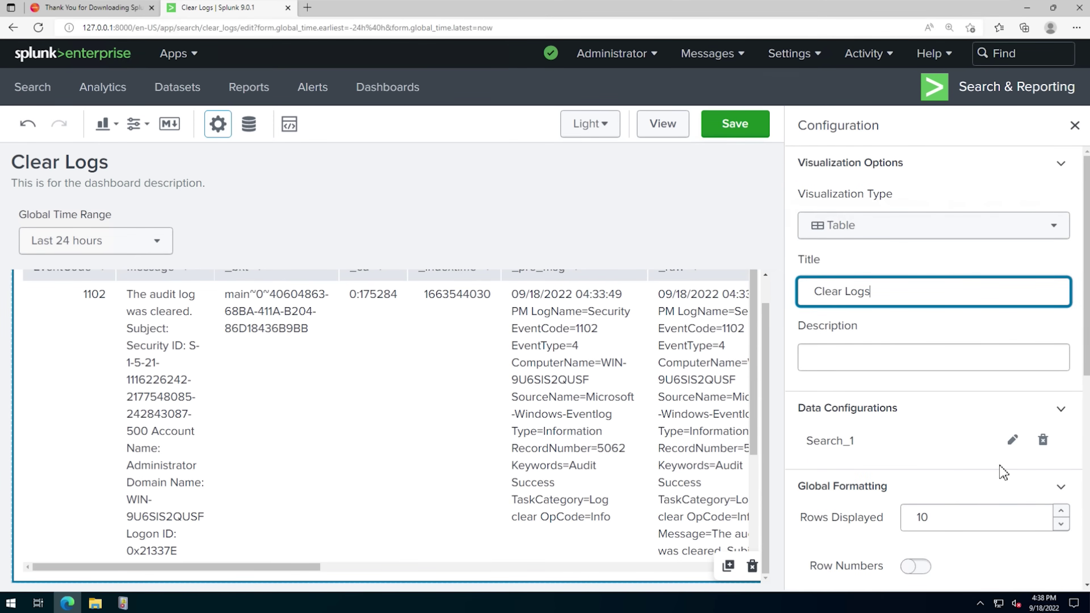
pyautogui.click(1014, 440)
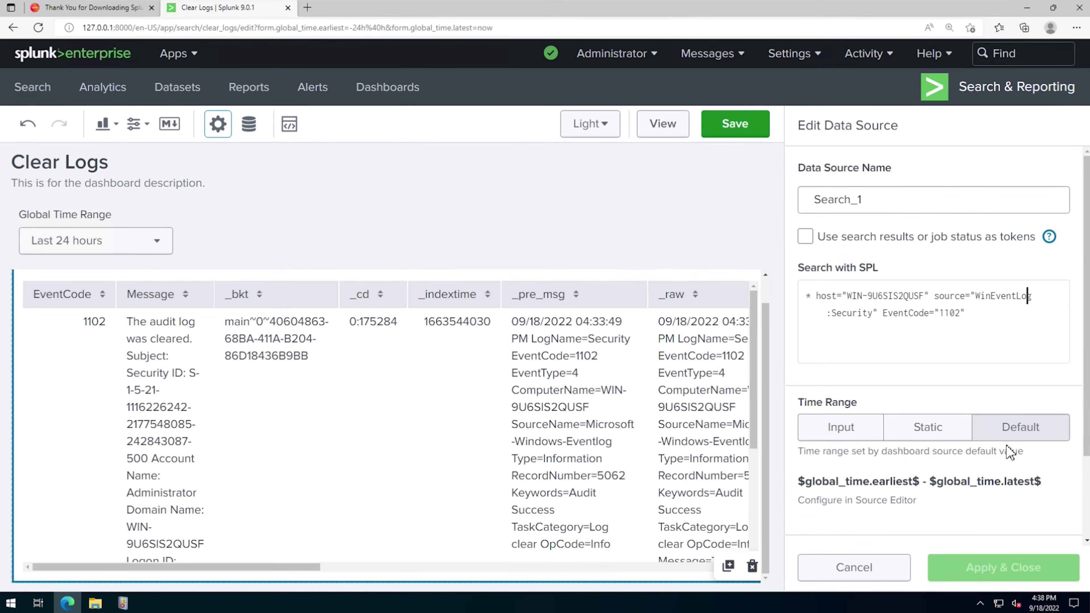
# - Append '| fields - _bkt, _cd' to the Search_1 query and apply it to the table
pyautogui.click(980, 317)
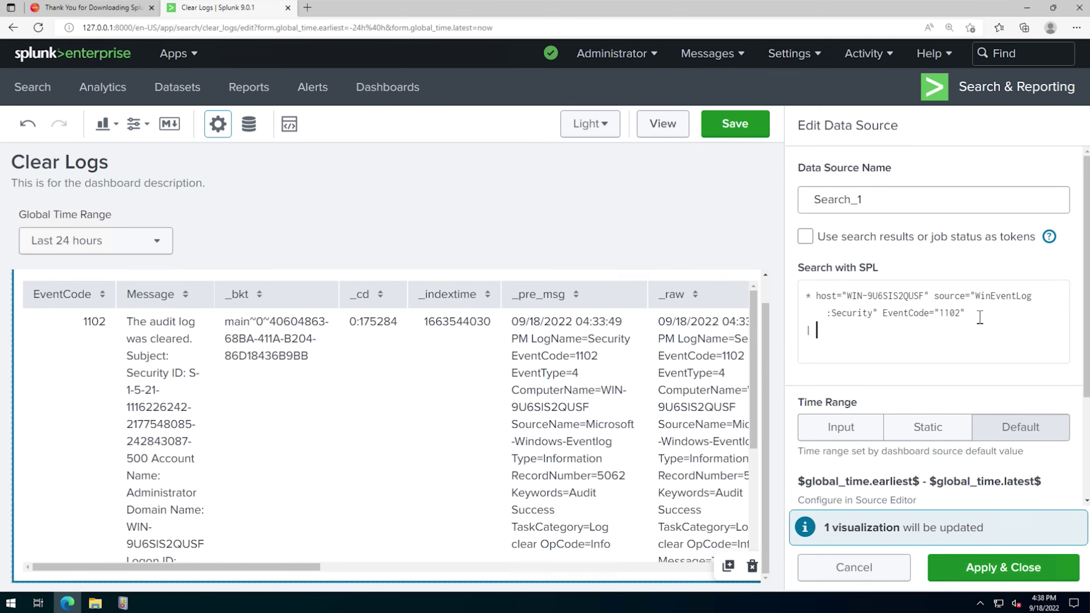
pyautogui.write('| fields - _bkt, _cd')
pyautogui.click(1006, 576)
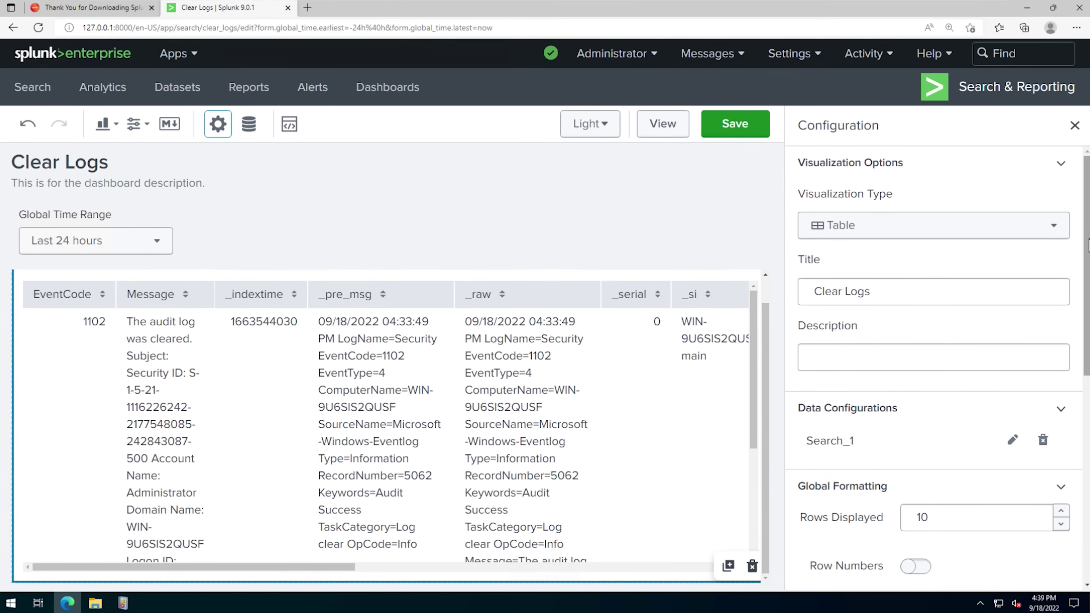
# - Save the Clear Logs dashboard and return to the Dashboards list
pyautogui.moveTo(1089, 245); pyautogui.dragTo(1088, 449)
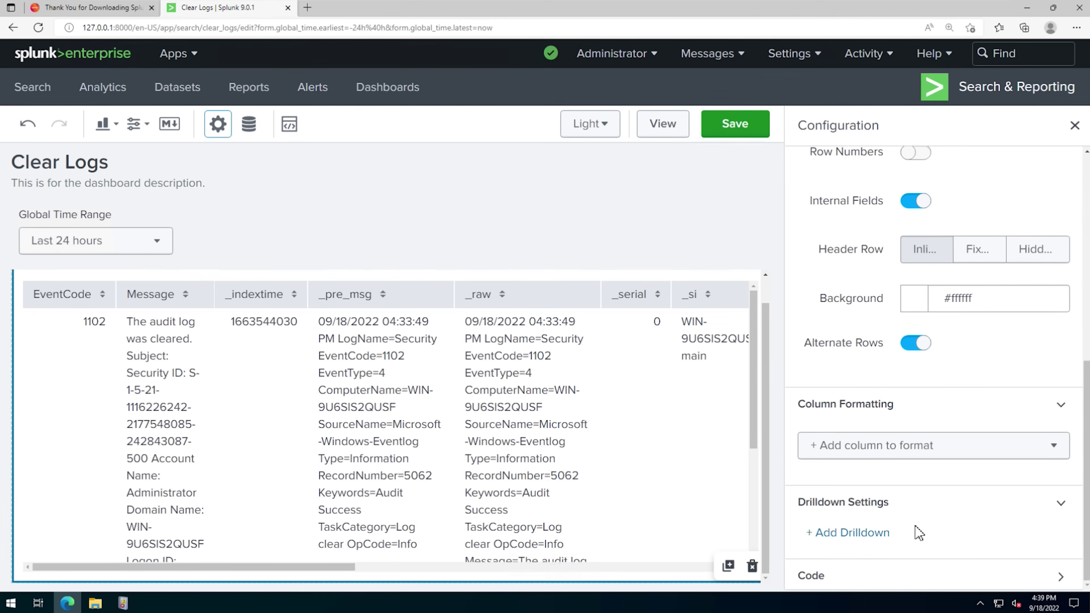
pyautogui.click(738, 129)
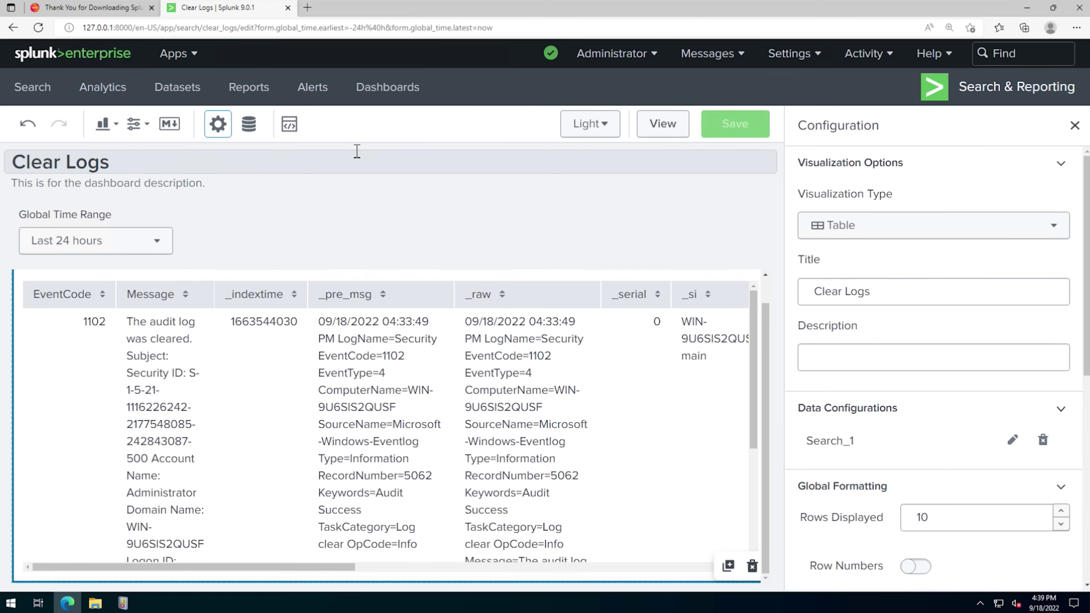
pyautogui.click(386, 88)
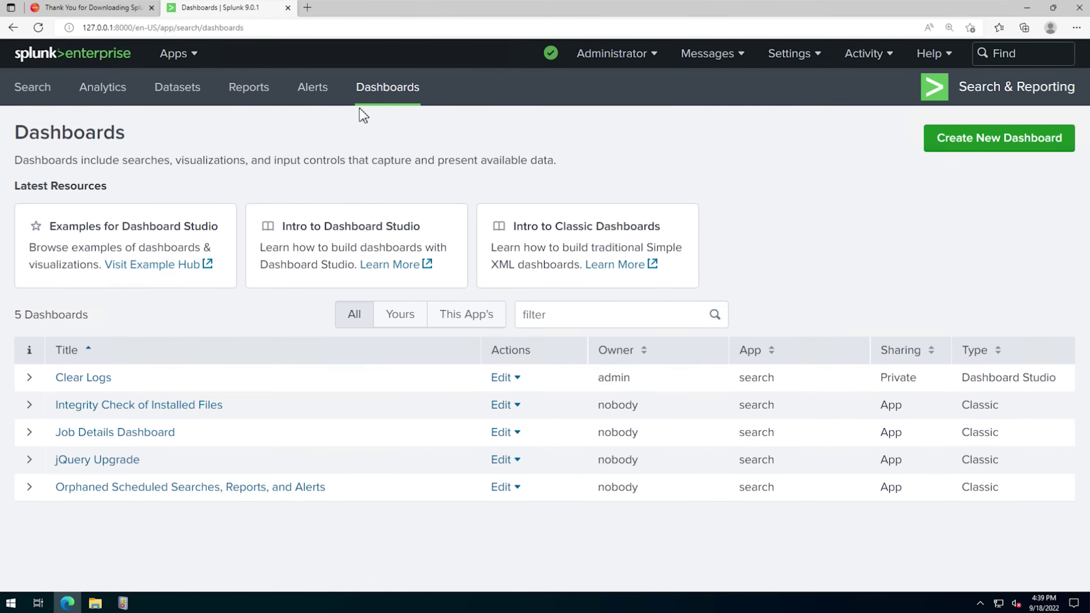
# - Open the Clear Logs dashboard and choose Set As Home Dashboard from its Actions menu
pyautogui.click(389, 91)
pyautogui.click(87, 378)
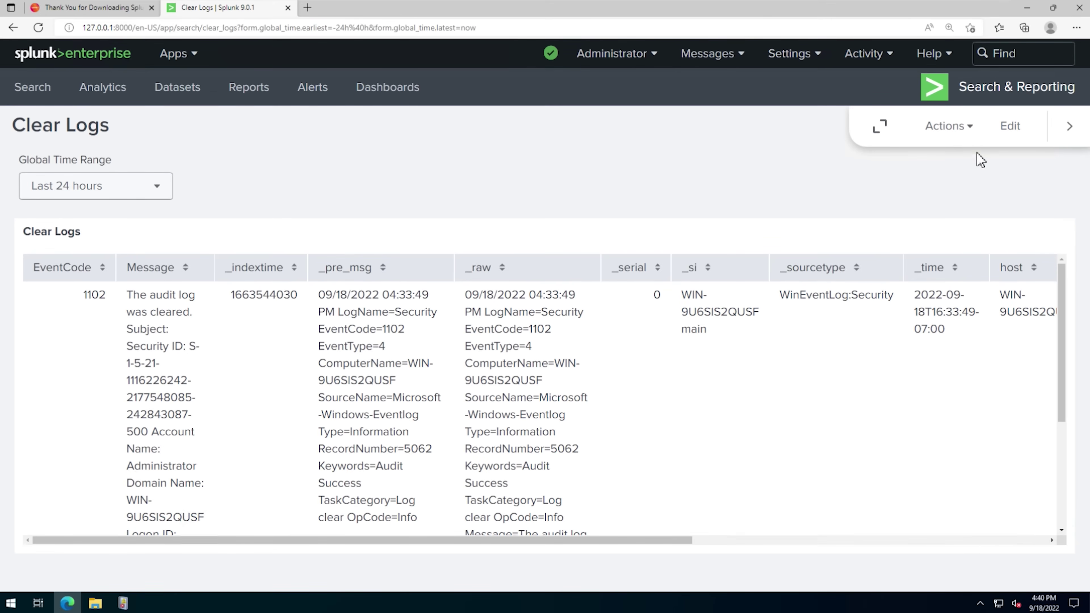
pyautogui.click(974, 131)
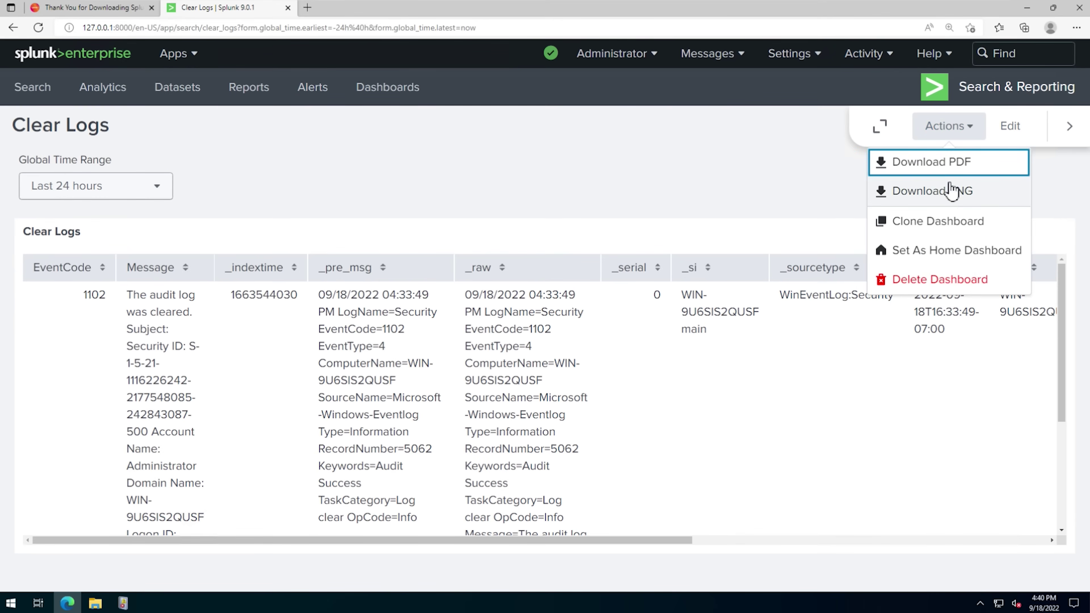
pyautogui.click(931, 253)
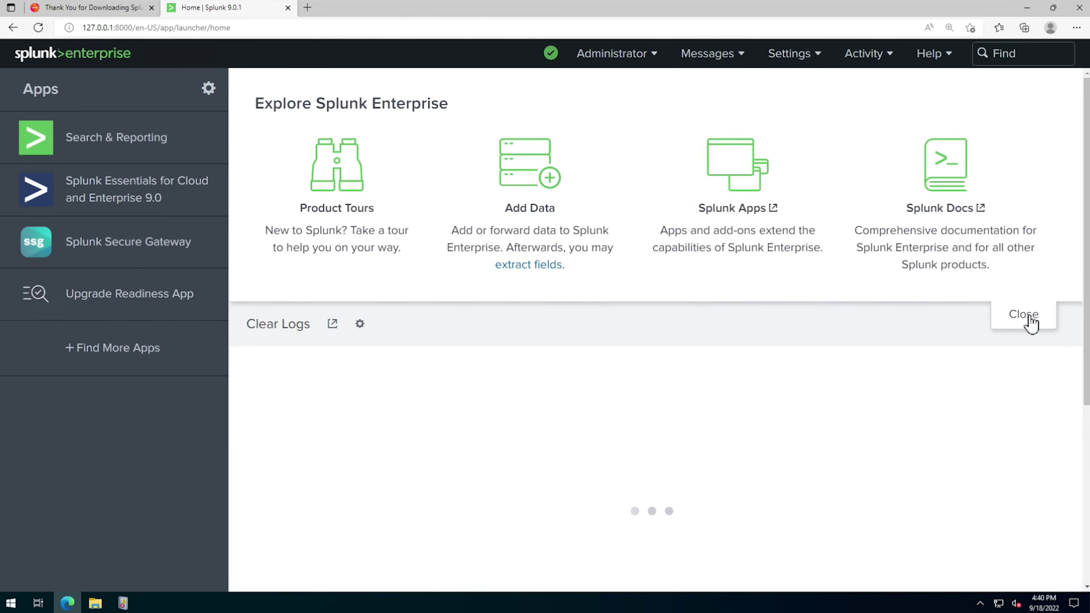
# - Collapse the Explore Splunk Enterprise panel, then go to Settings > Data inputs
pyautogui.click(1031, 323)
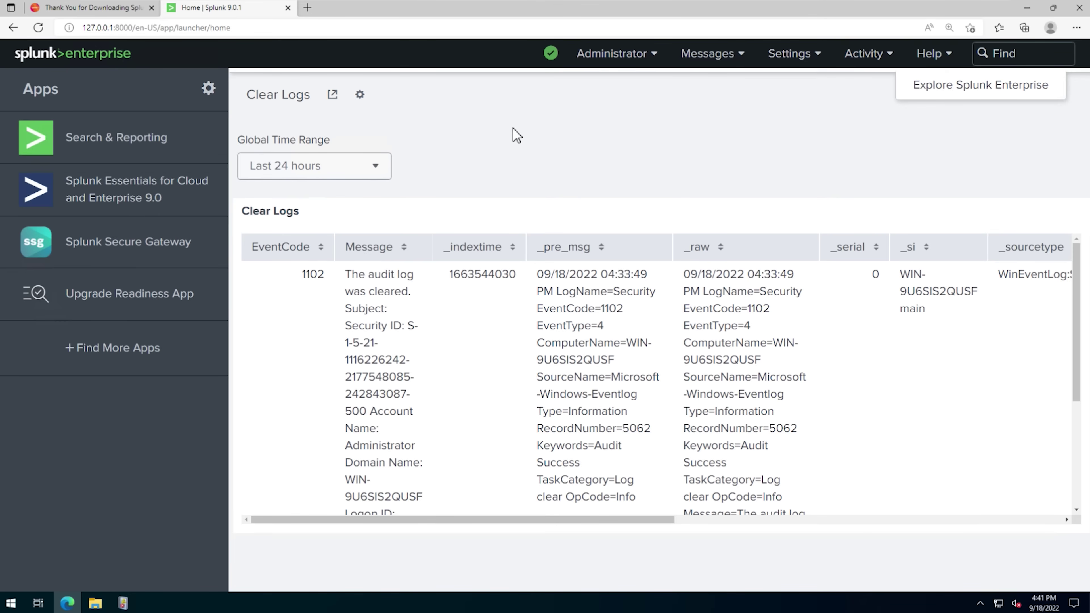
pyautogui.click(802, 55)
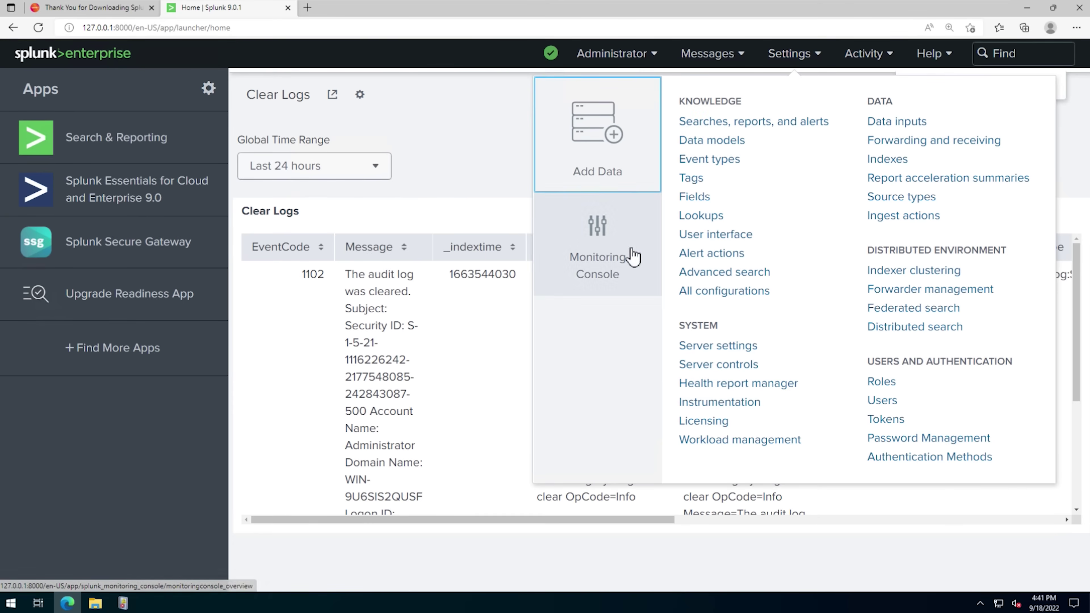
pyautogui.click(898, 122)
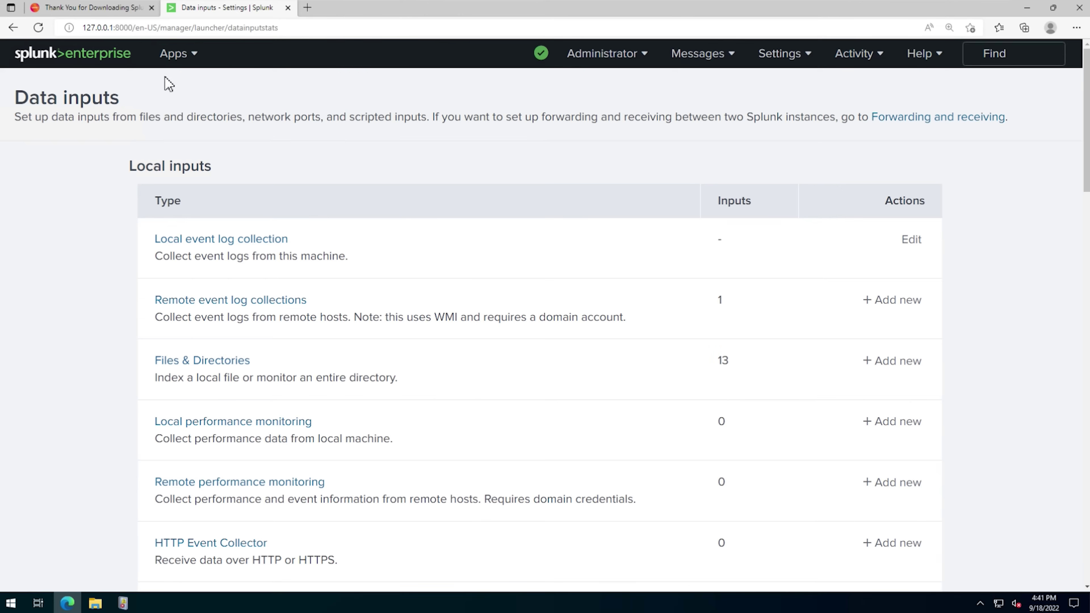
# - Return to the Splunk home launcher via the Apps menu and the splunk>enterprise logo
pyautogui.click(177, 53)
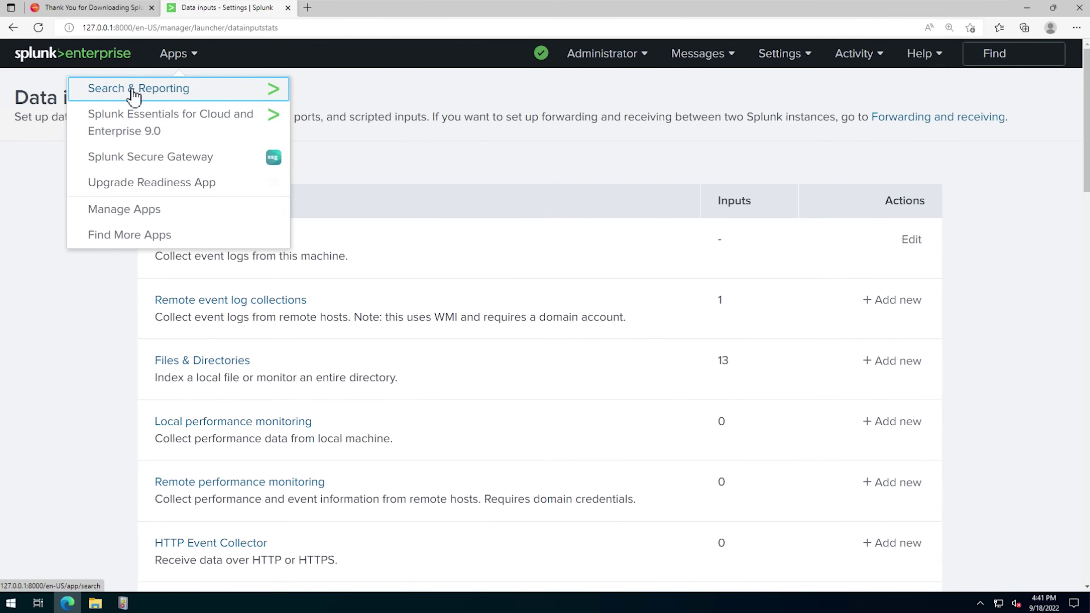
pyautogui.click(68, 58)
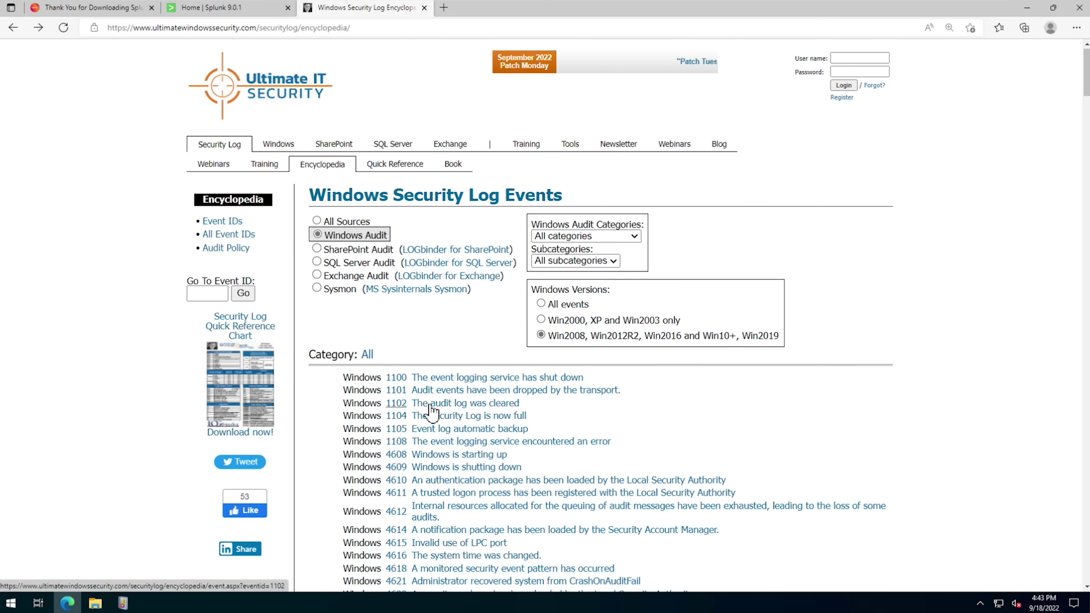
# - Open the event 1102 'The audit log was cleared' entry from the Windows Security Log Events list
pyautogui.click(469, 406)
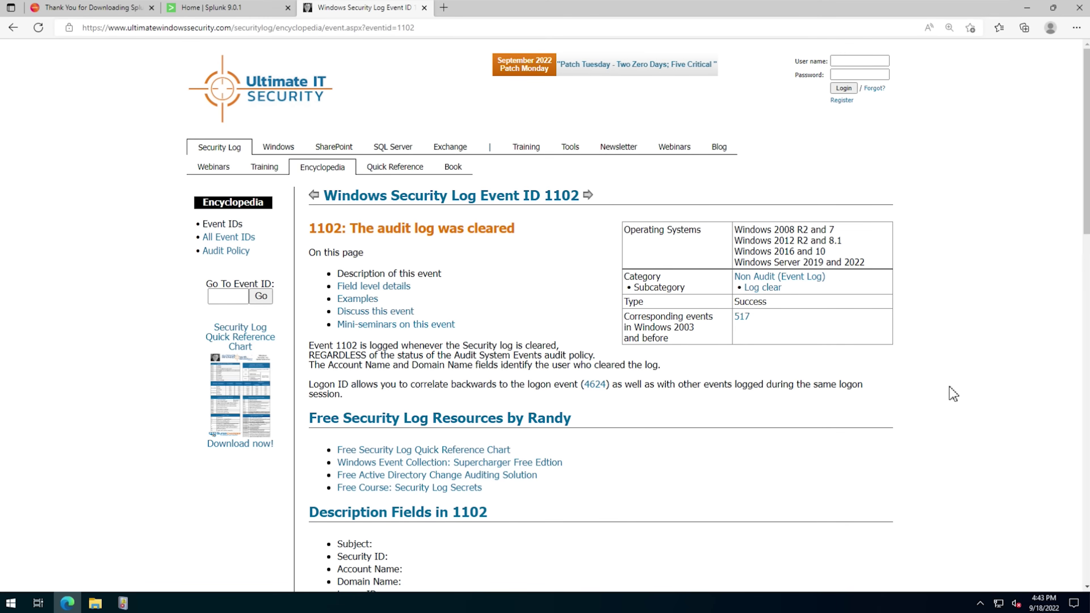